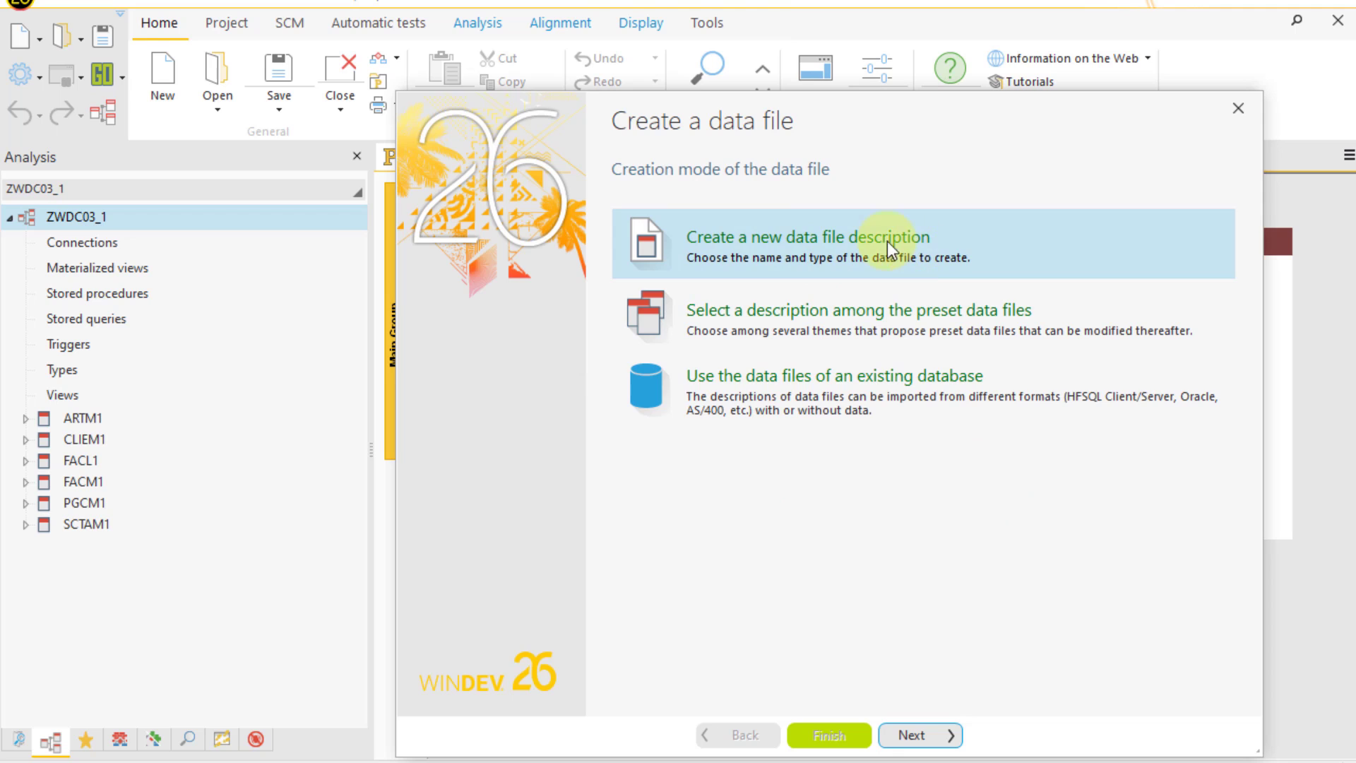
Step: Create a new data file description named PROVM1 whose record represents "Un proveedor"
left_click(906, 738)
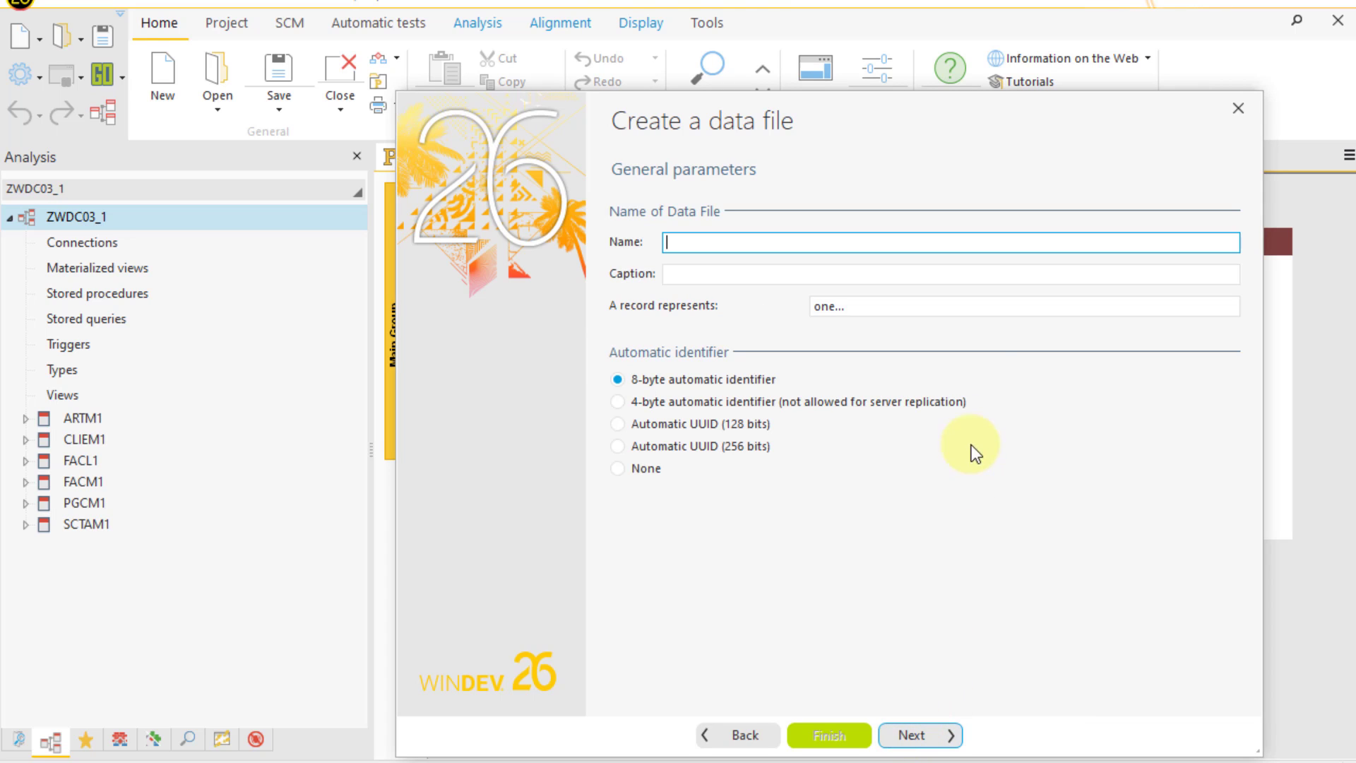
type("PROVM1")
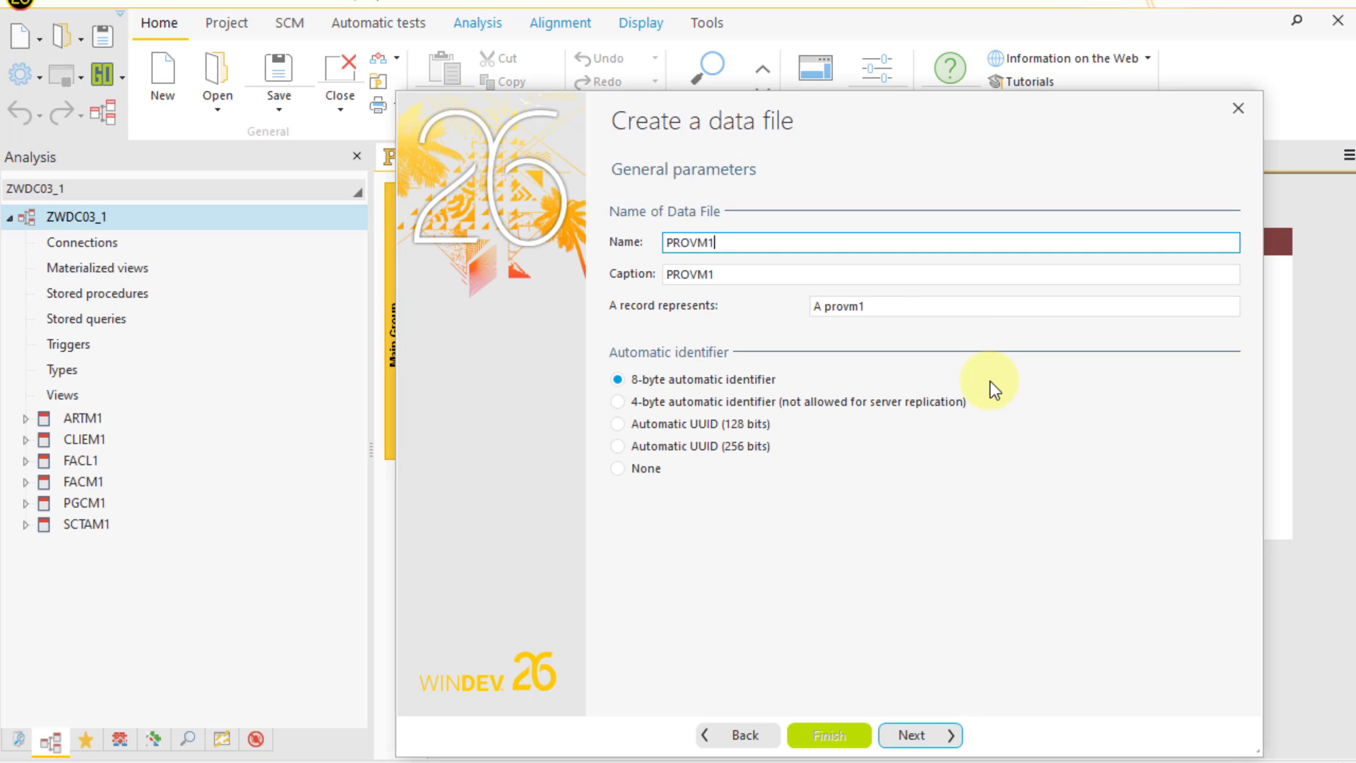
key("Tab")
key("Tab")
key("Delete")
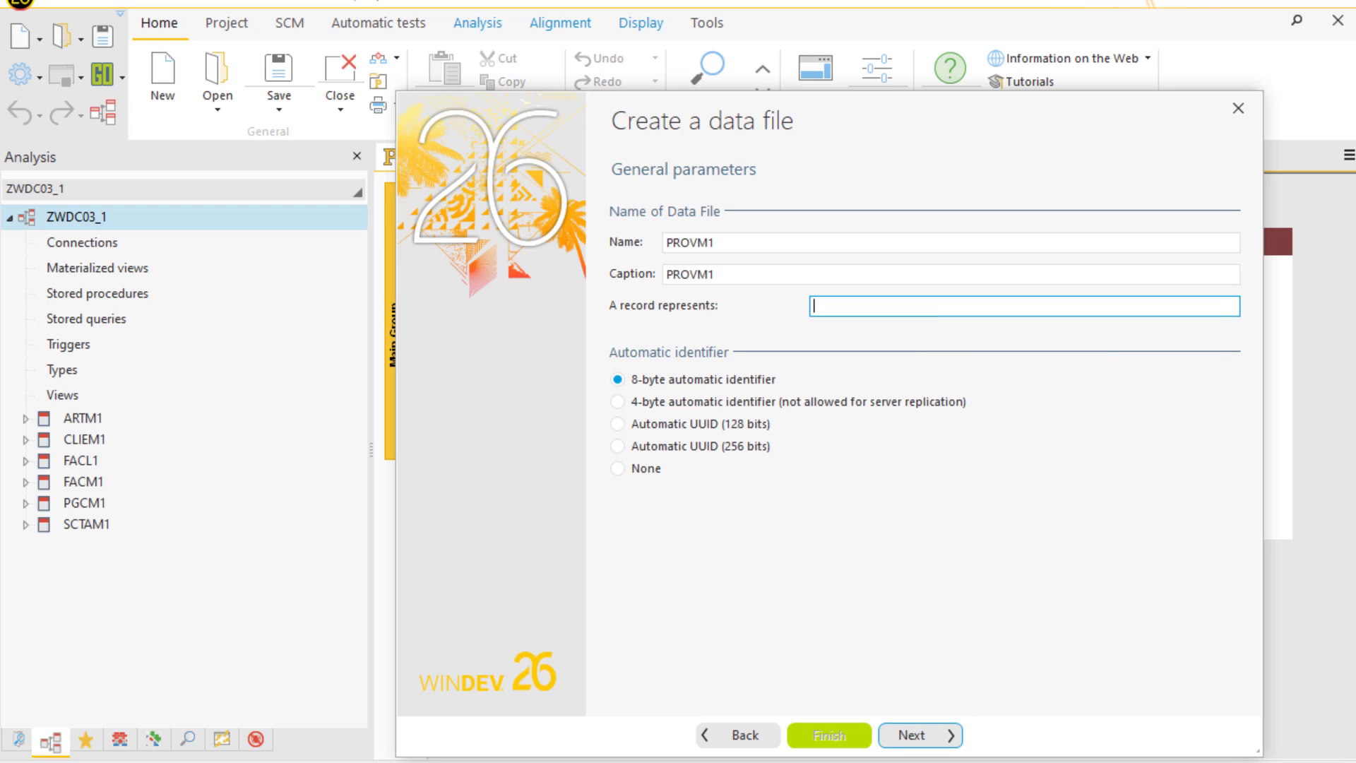
type("Un proveedor")
key("Tab")
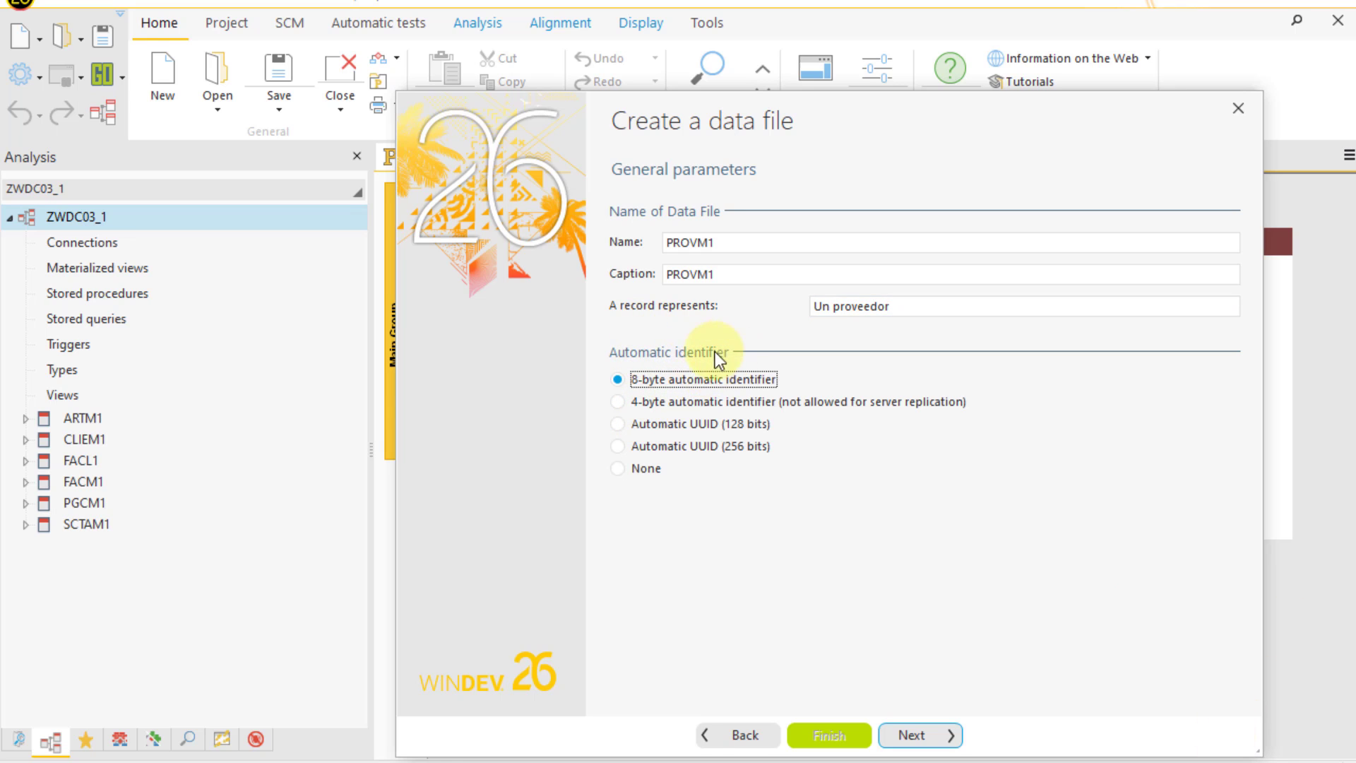
Step: Give the data file a 4-byte automatic identifier and set its database type to HFSQL Classic
left_click(621, 400)
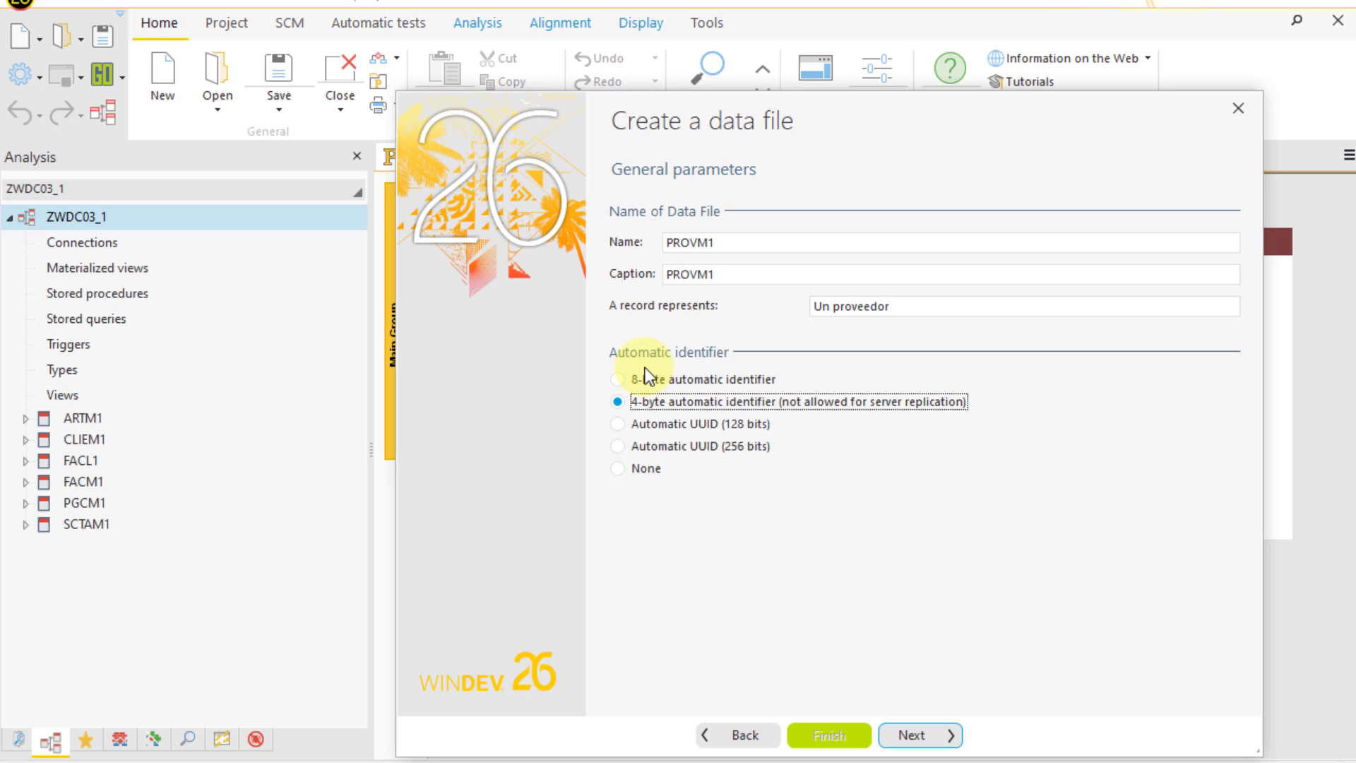
left_click(918, 737)
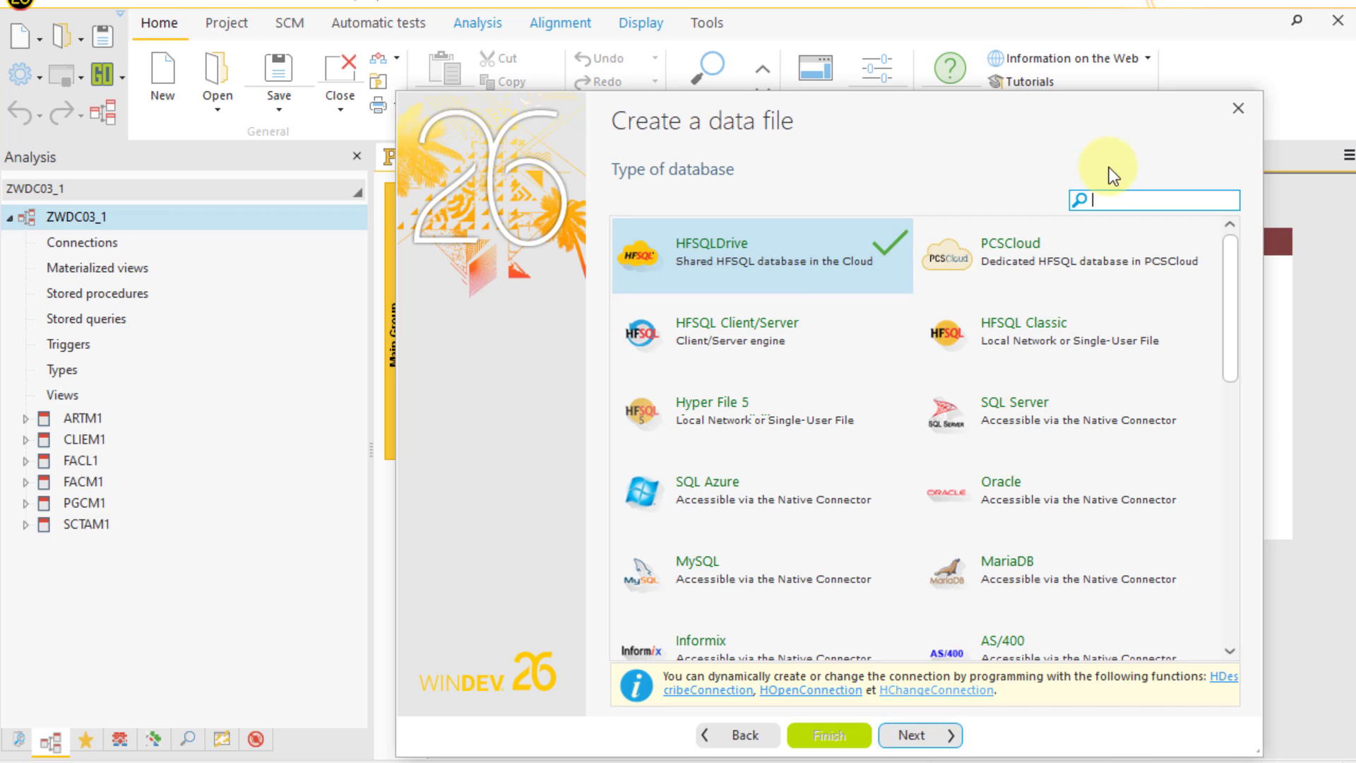
left_click(1025, 333)
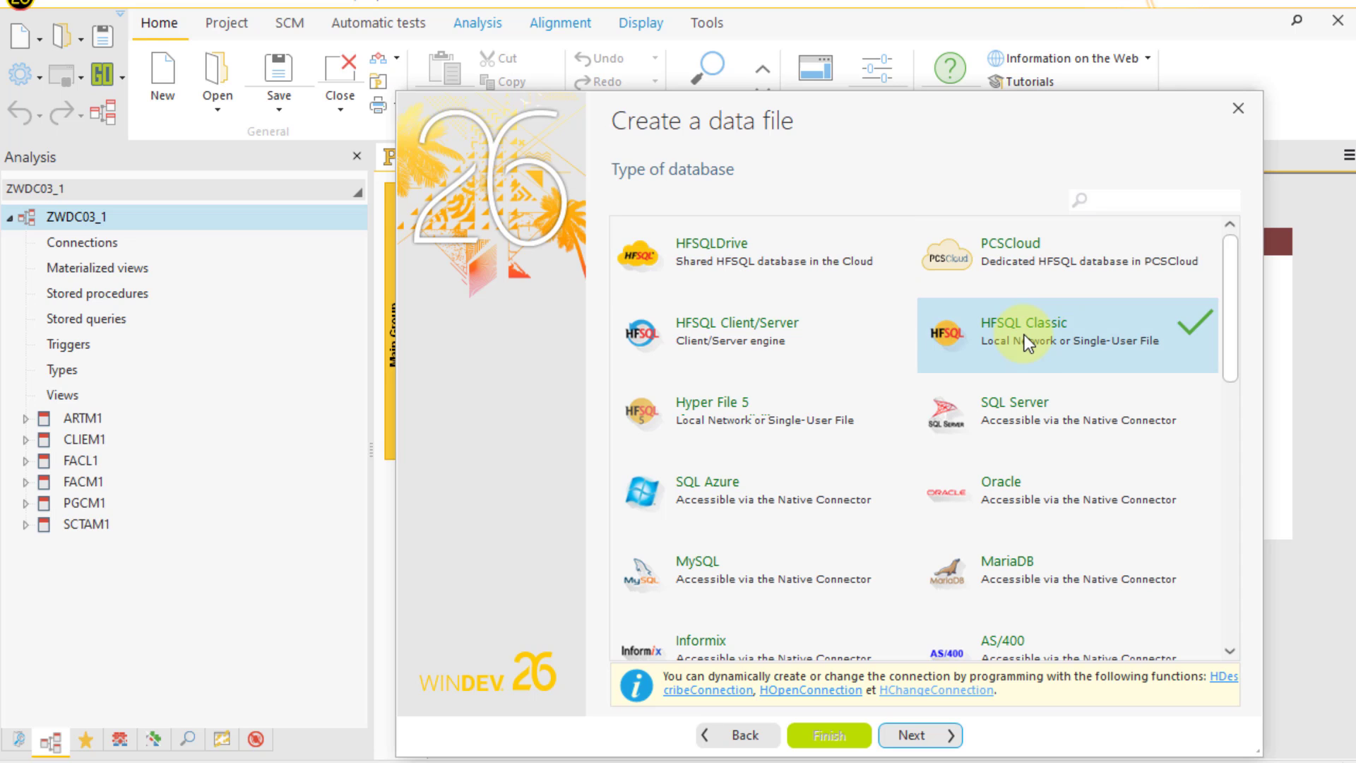
left_click(912, 735)
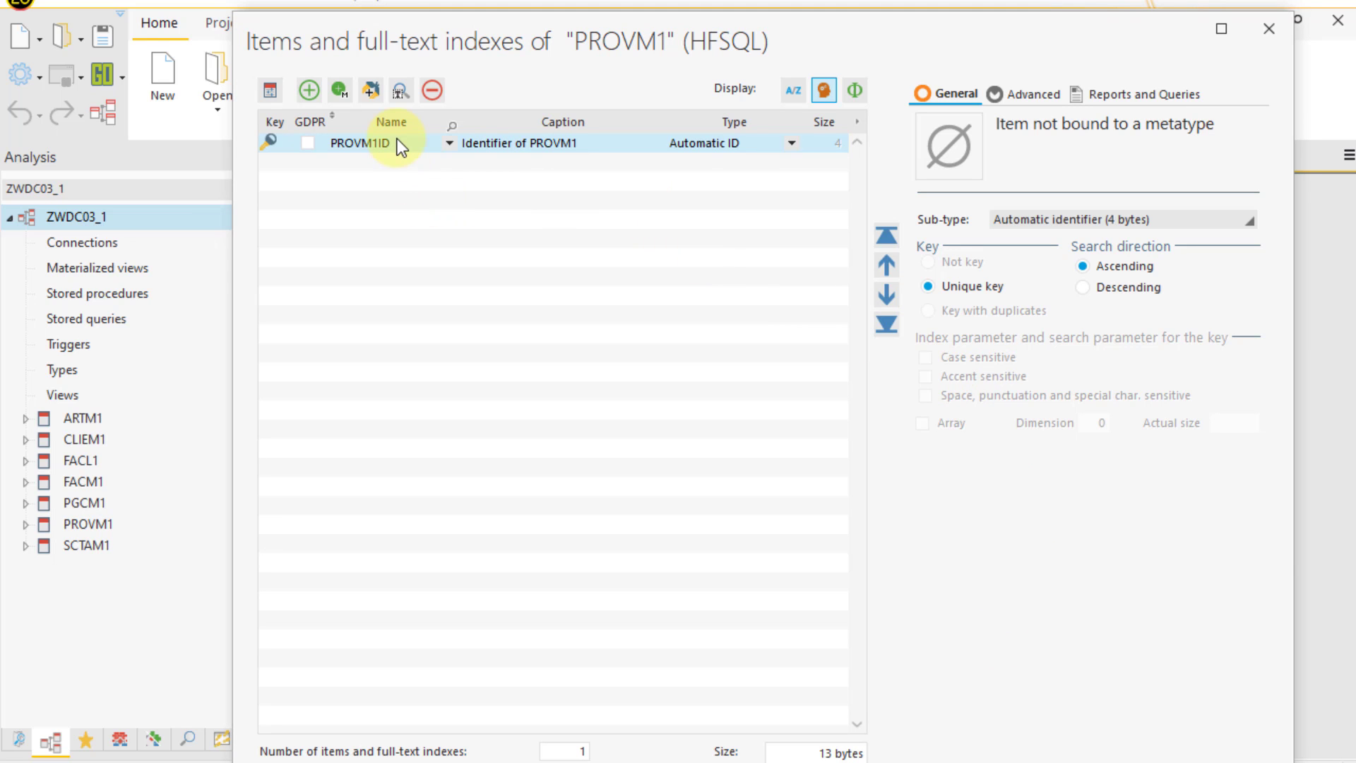
Step: Rename the automatic identifier item of PROVM1 as ID
left_click(398, 143)
key("Home")
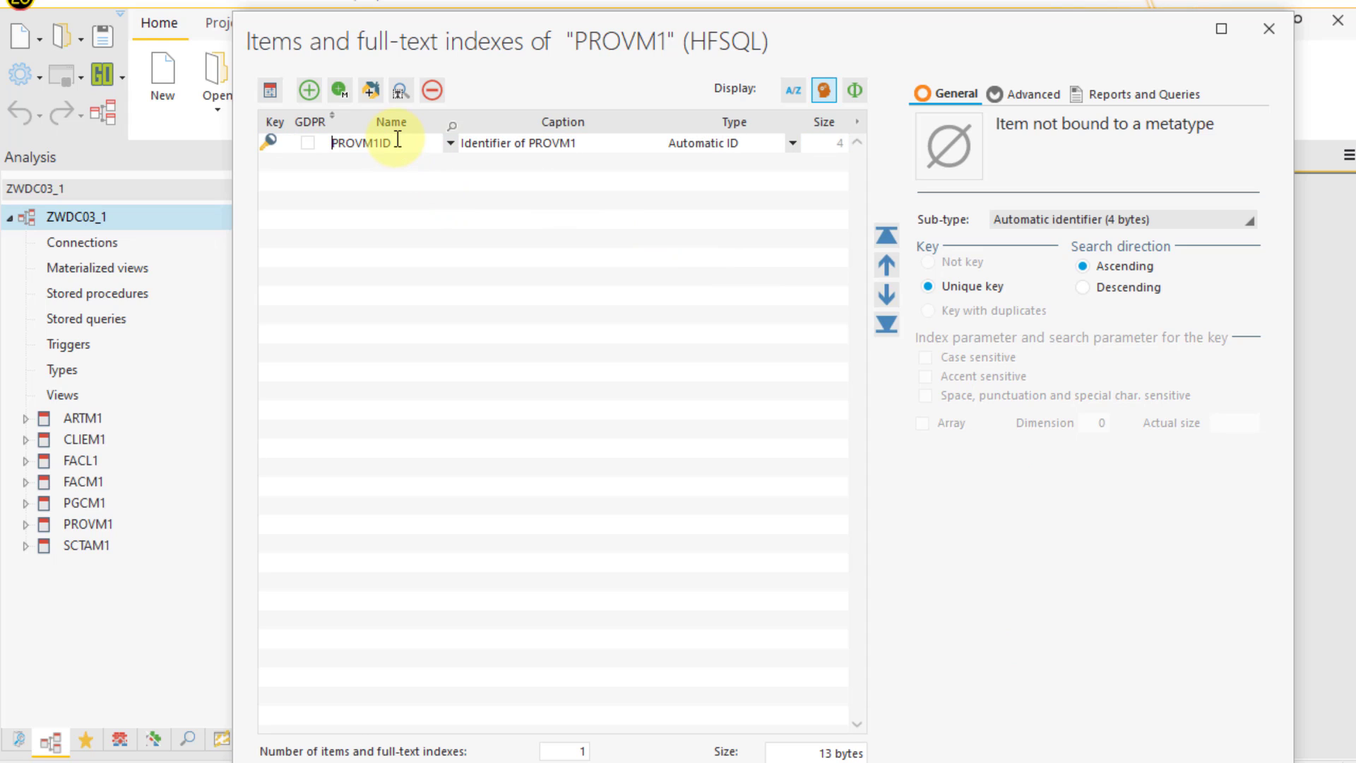
key("Delete")
key("Delete")
key("Delete")
key("Delete")
key("Delete")
key("Delete")
key("Tab")
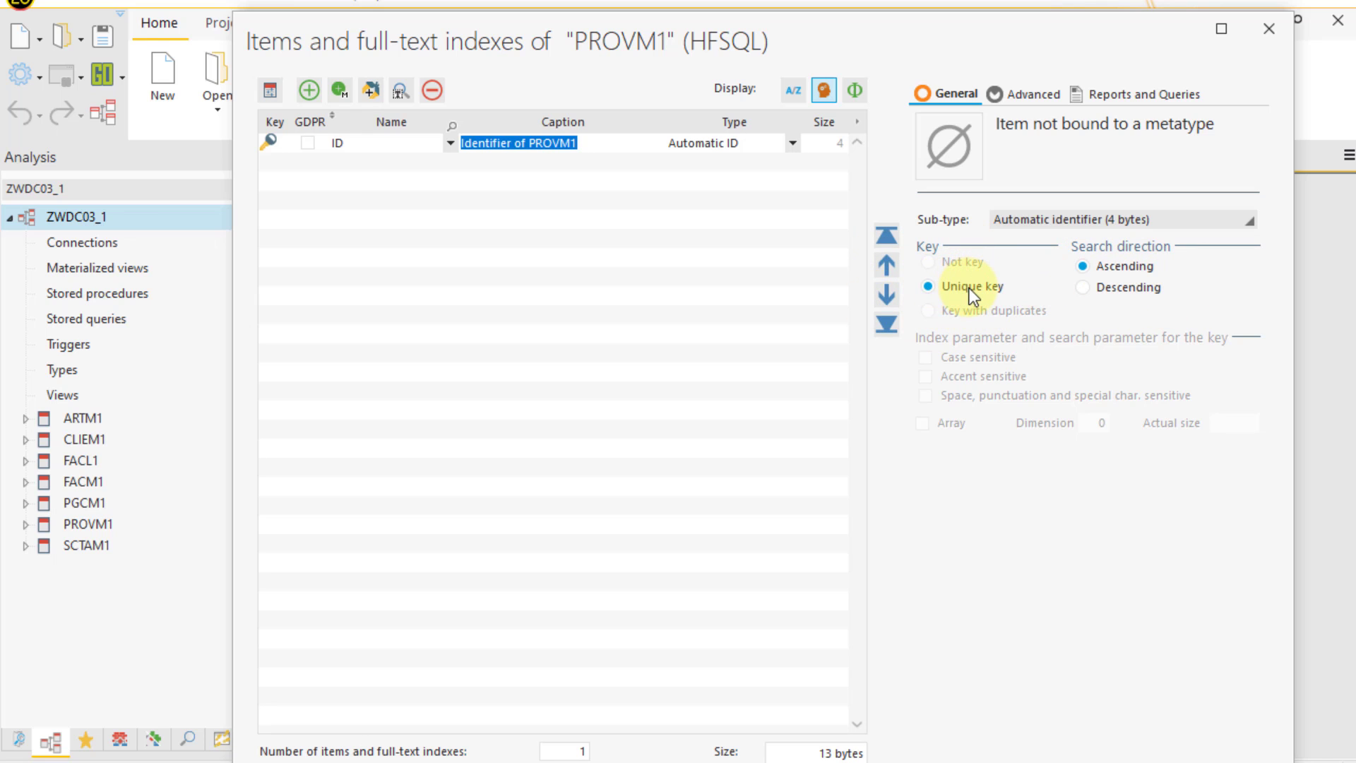
Step: Add a text item named CODIGO with size 10 below the ID item
left_click(357, 163)
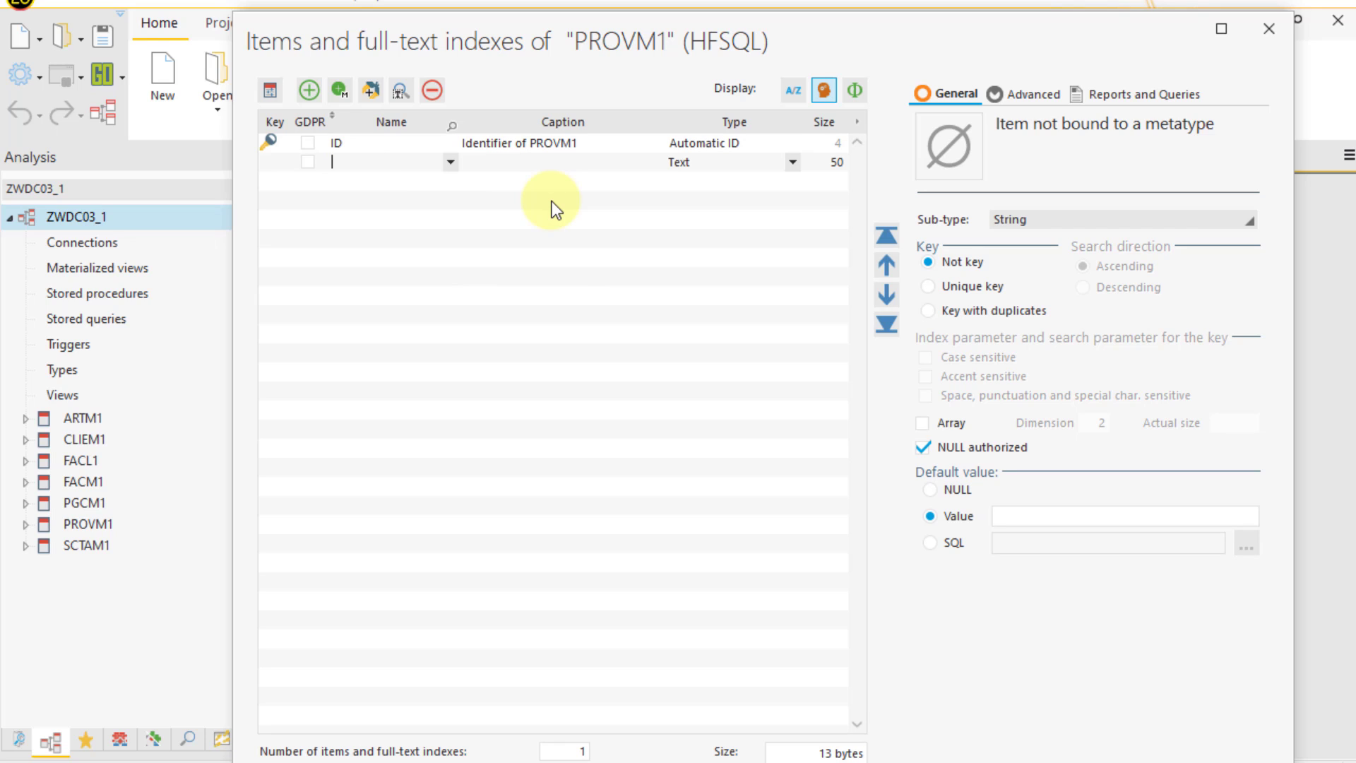
type("CODIGO")
key("Tab")
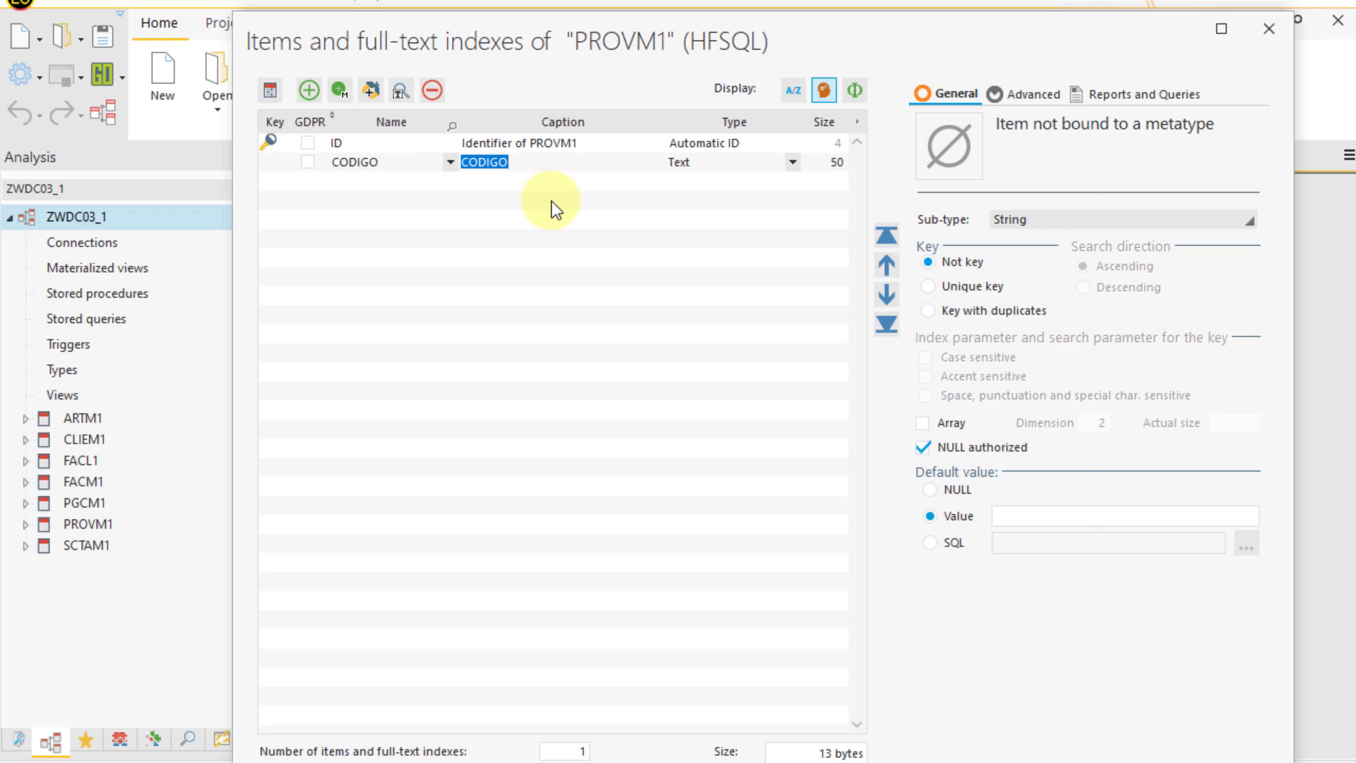
key("Tab")
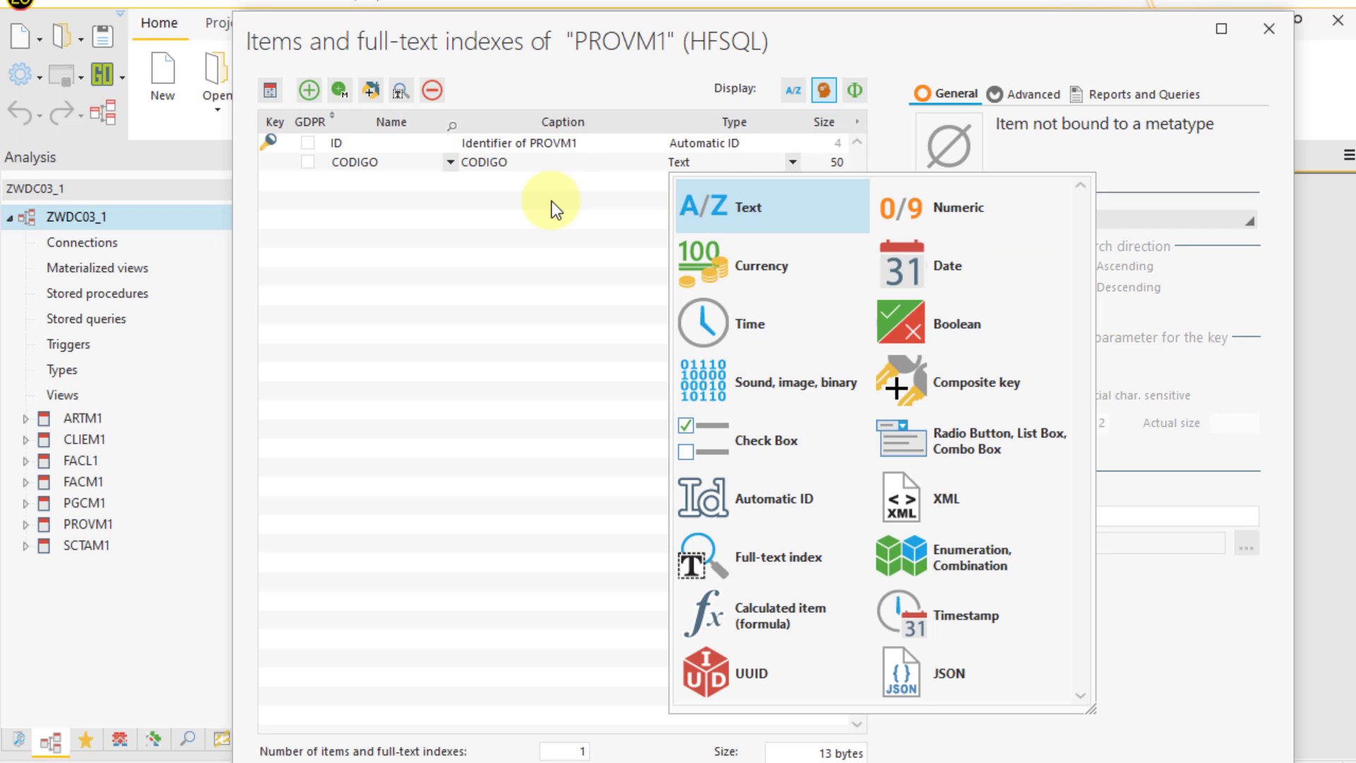
left_click(715, 205)
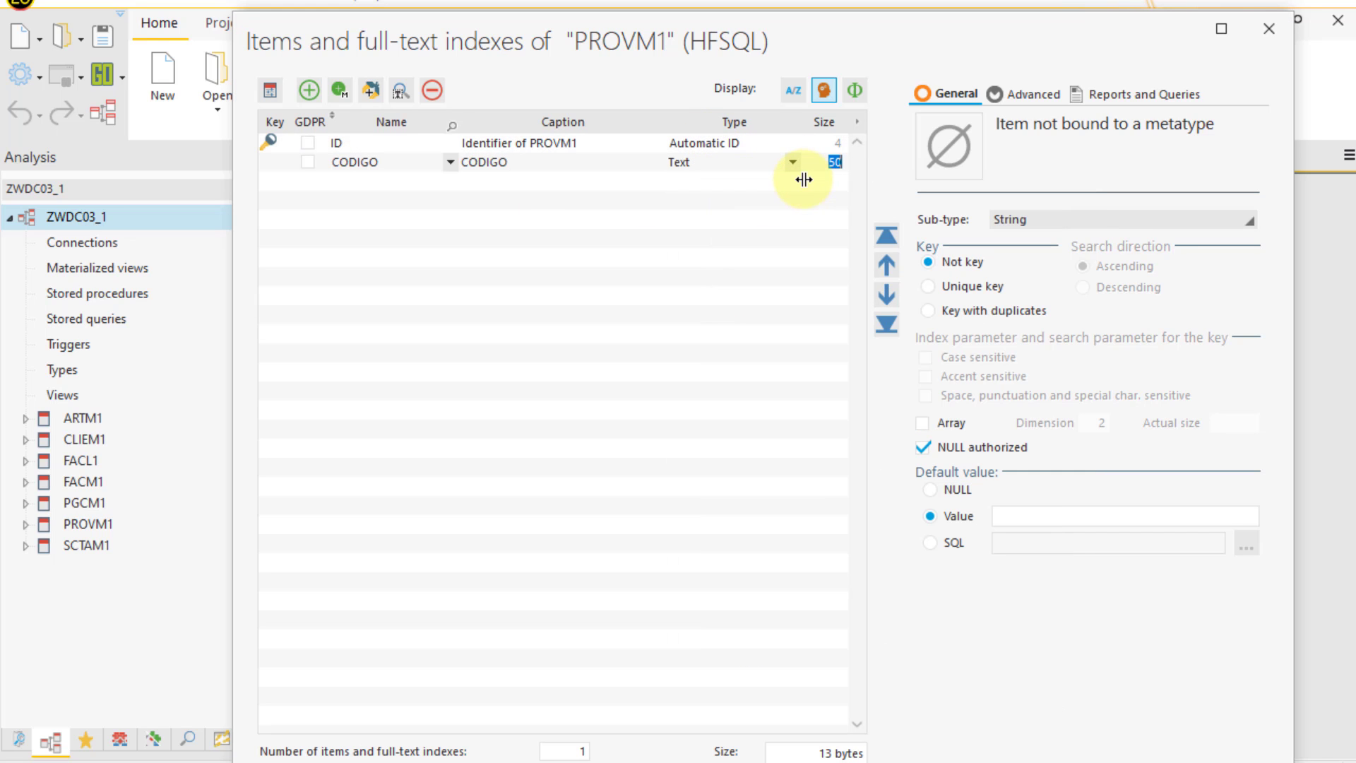
type("10")
Step: Add a text item named NOMBRE with size 50 below CODIGO
left_click(363, 185)
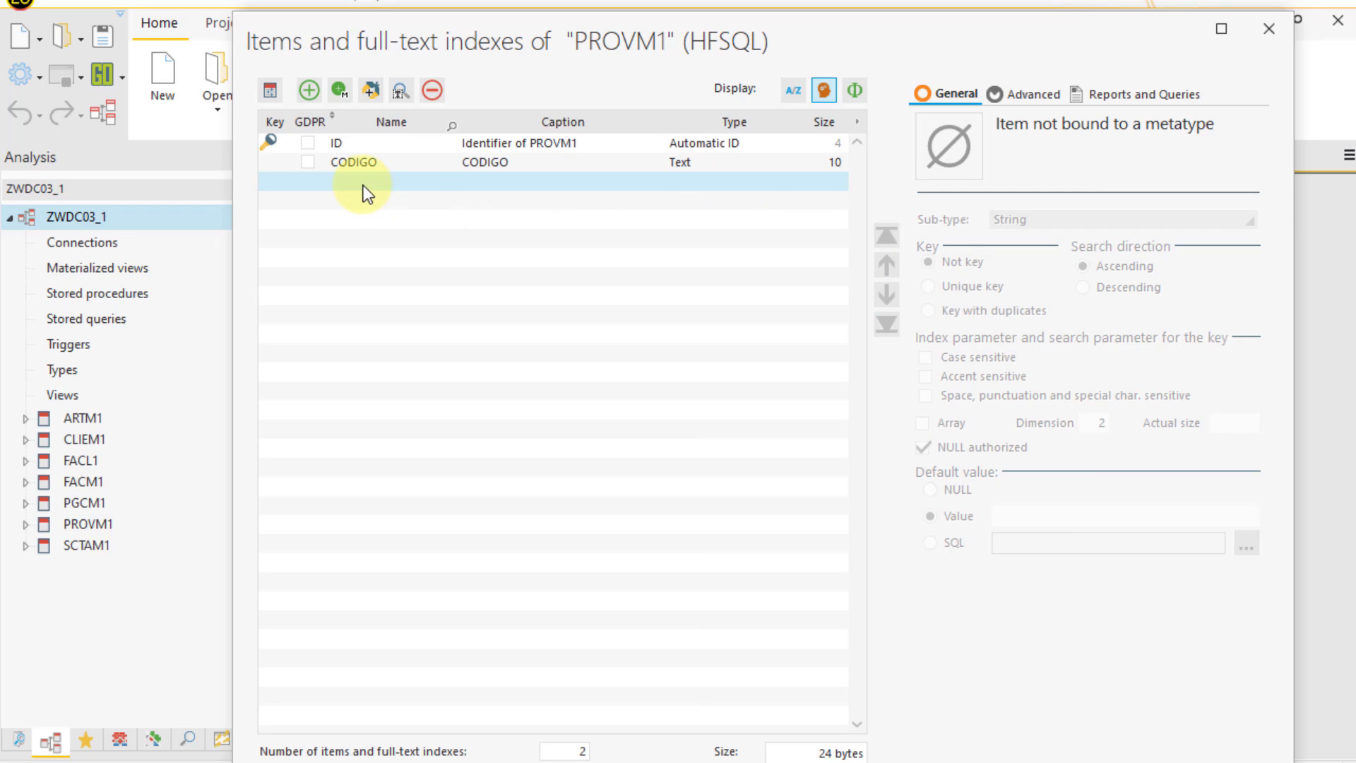
left_click(363, 185)
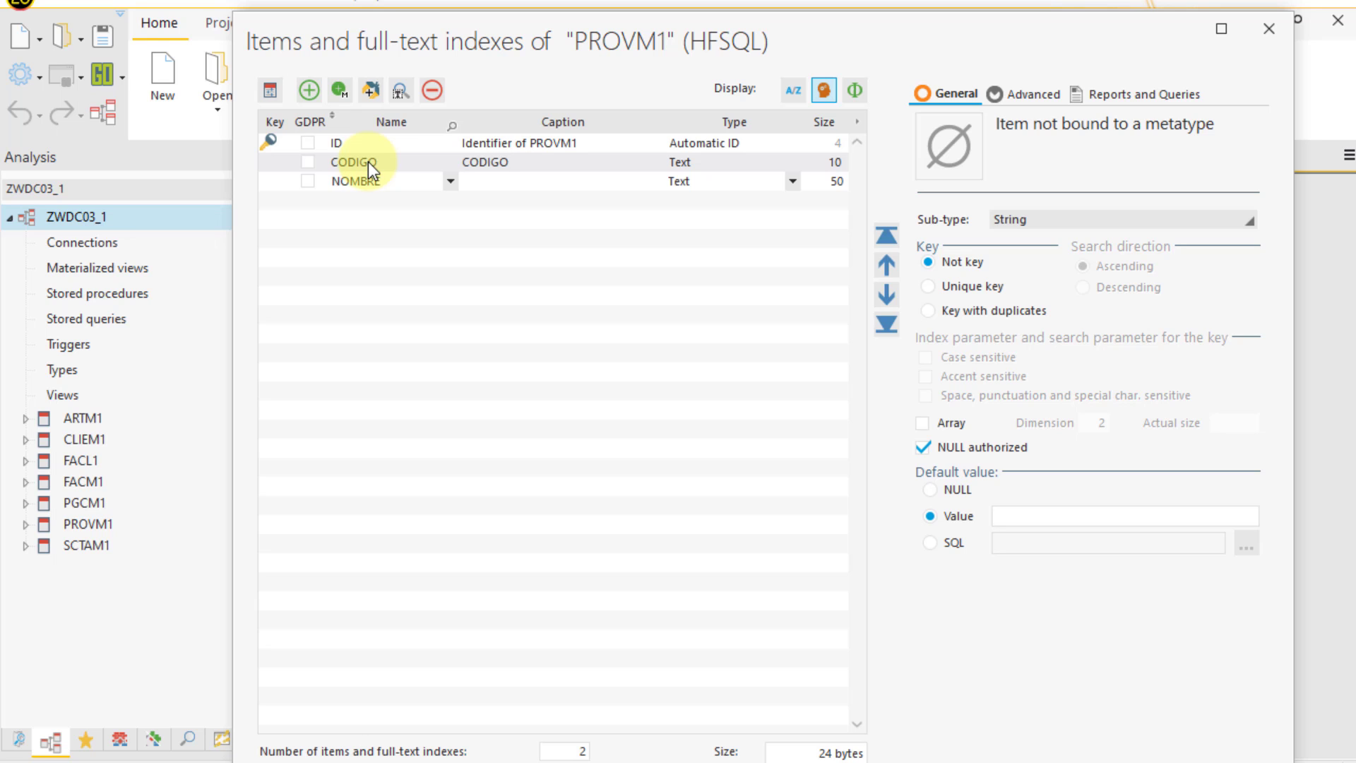
key("Tab")
key("Tab")
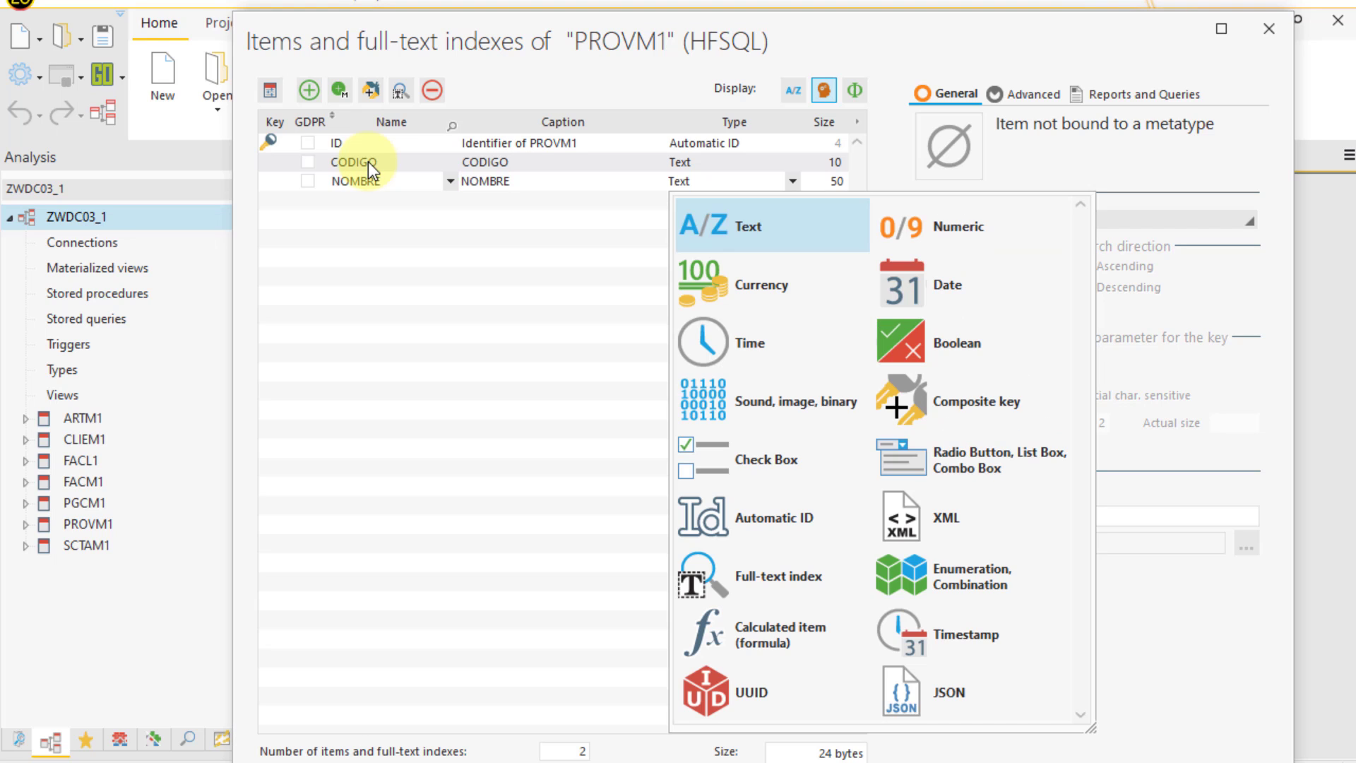
left_click(726, 231)
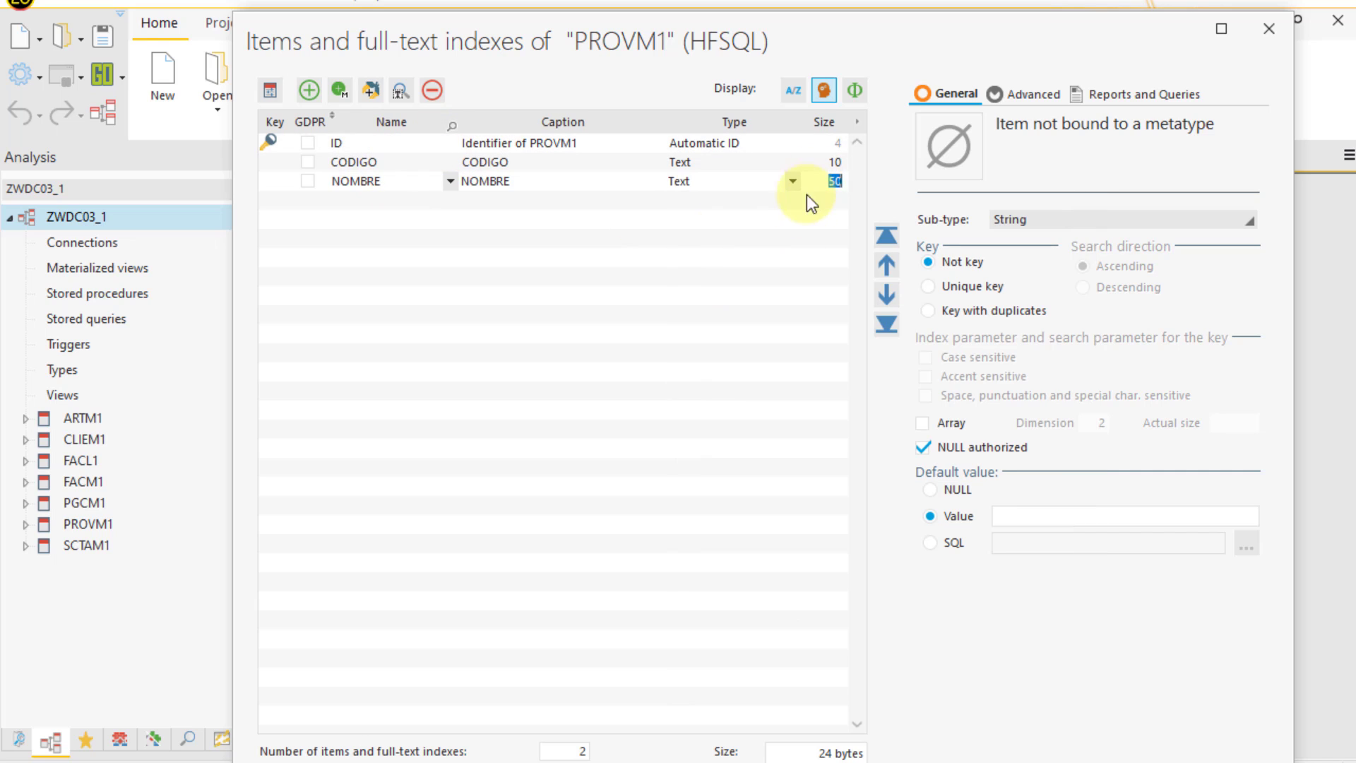
Step: Add a text item named DIRECC with size 50 below NOMBRE
left_click(345, 201)
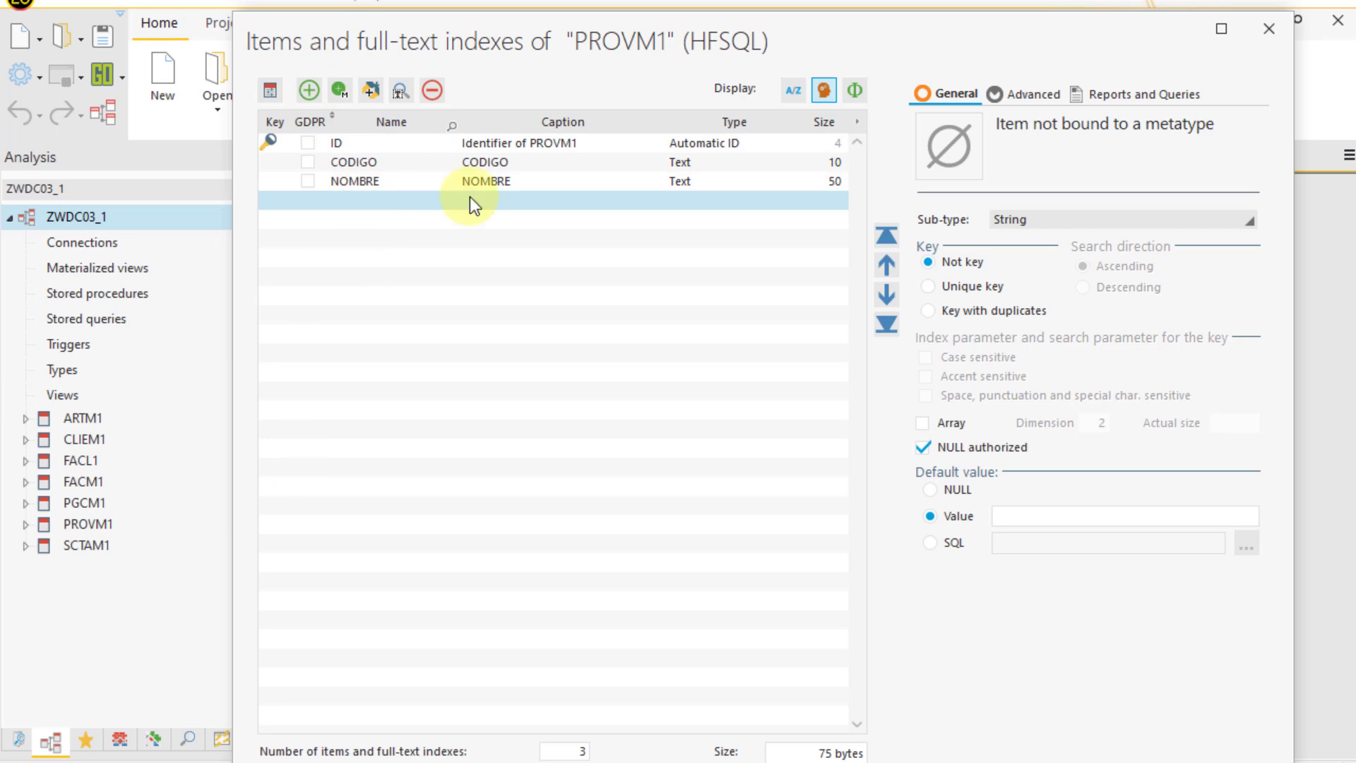
left_click(350, 196)
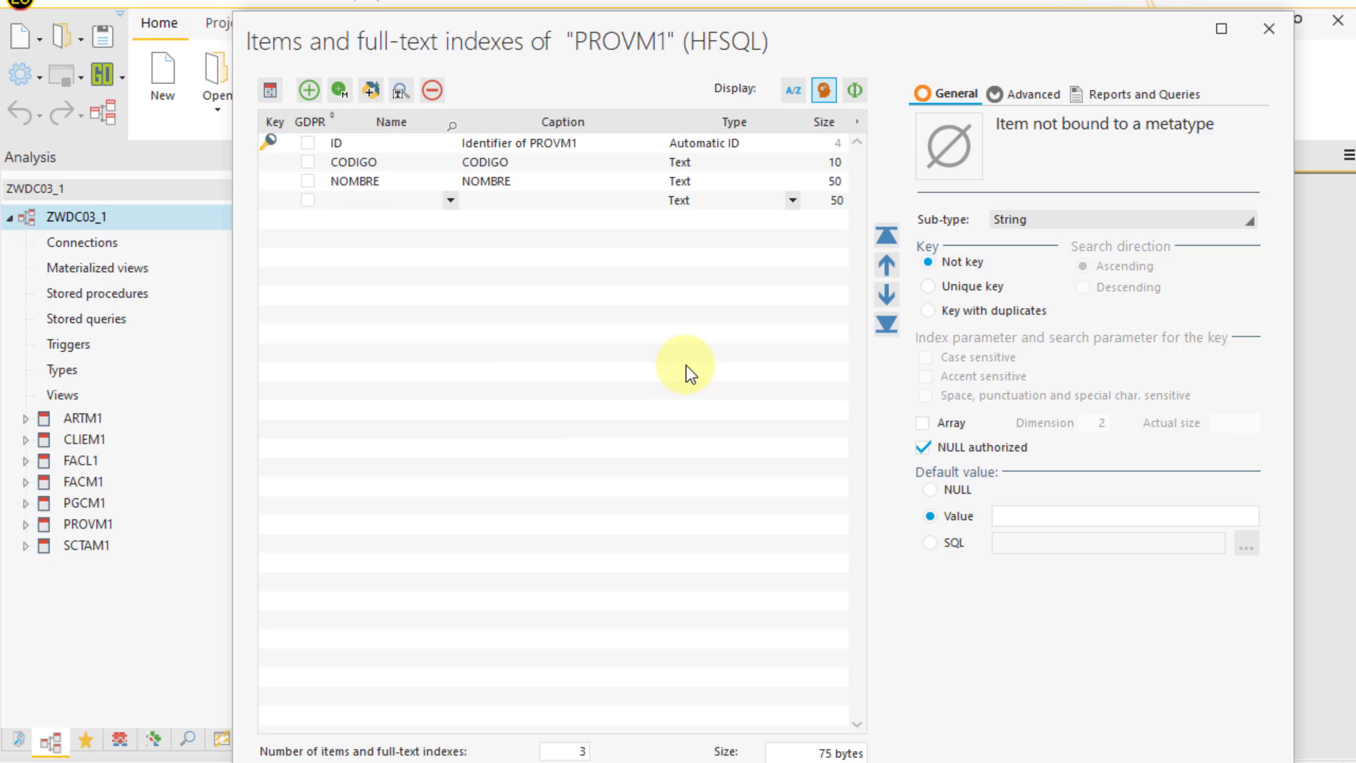
type("IRECC")
key("Tab")
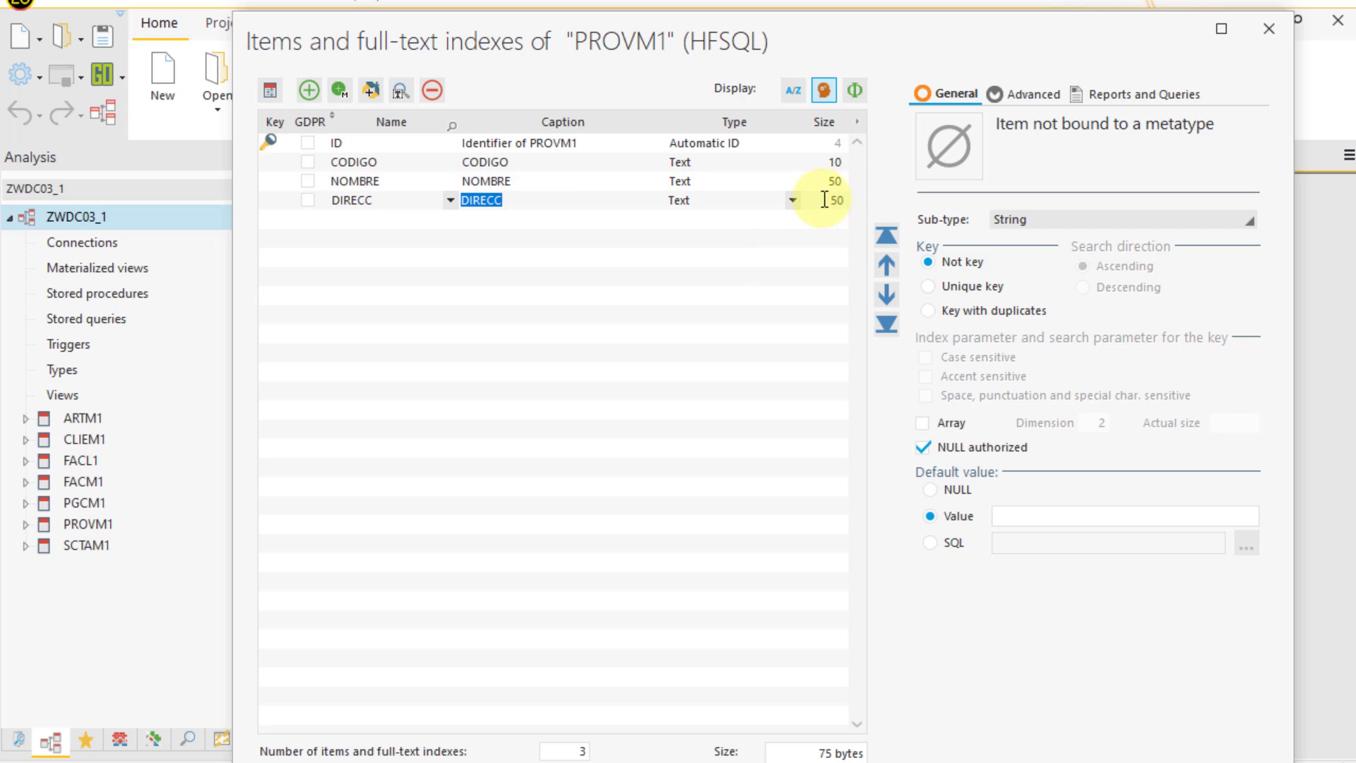
Step: Add a text item named POBLAC with size 30 below DIRECC
left_click(358, 225)
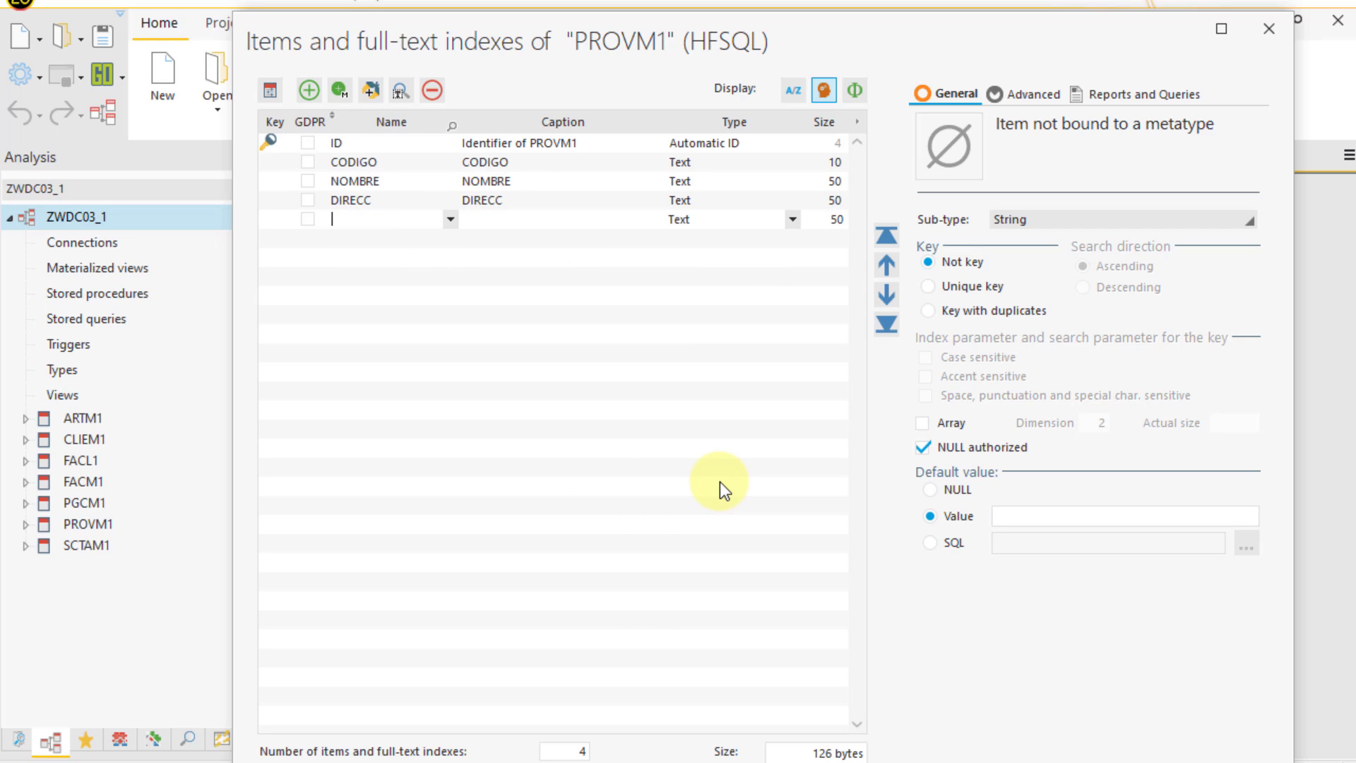
type("POBLAC")
key("Tab")
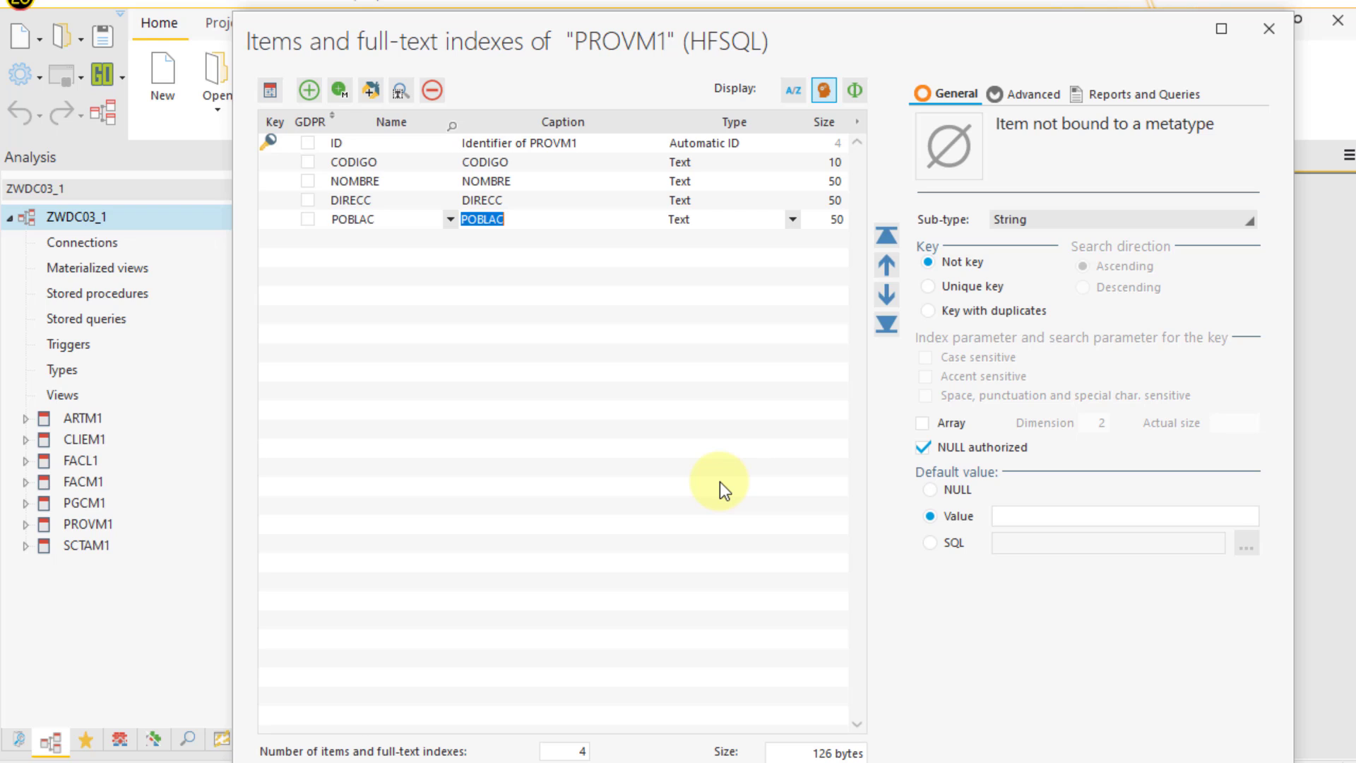
left_click(825, 221)
type("30")
key("Return")
Step: Add a text item named COD_POSTAL with size 5 below POBLAC
left_click(347, 246)
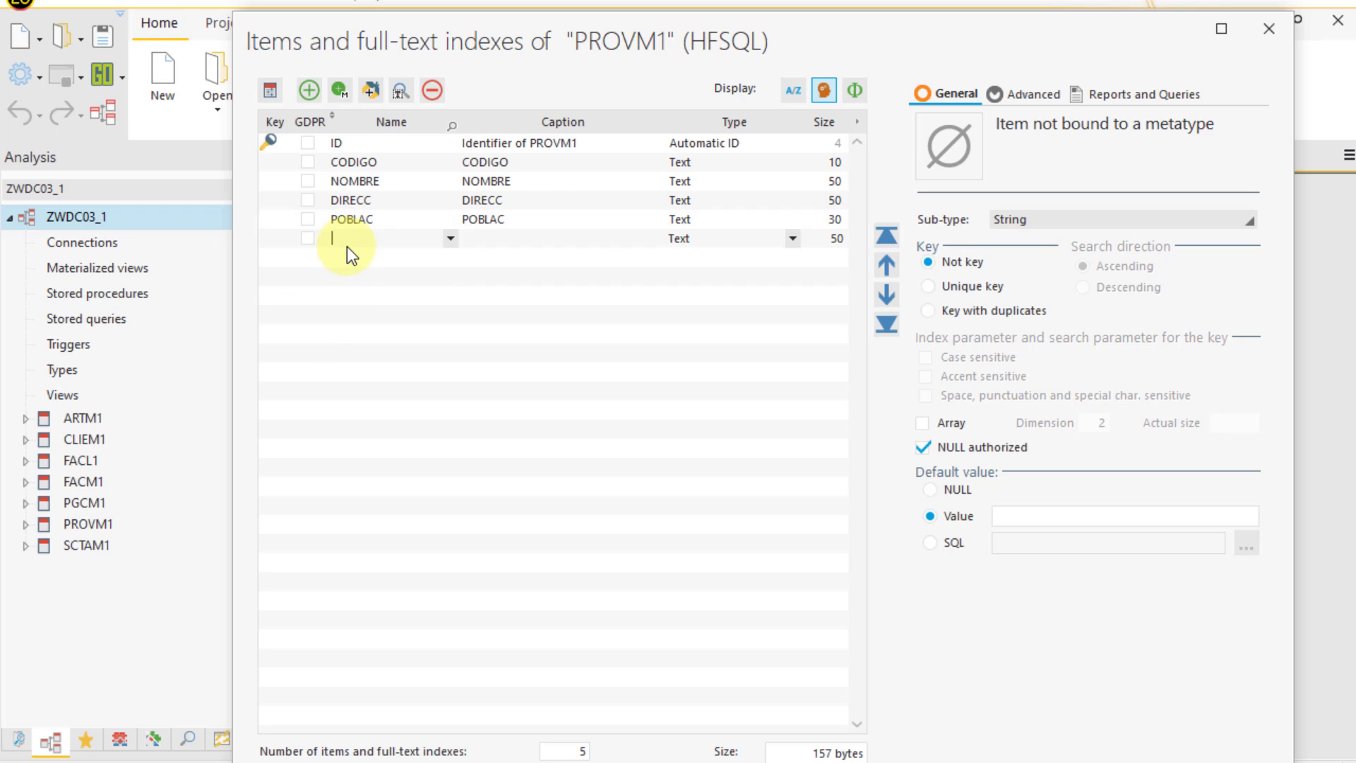
type("COD_POS")
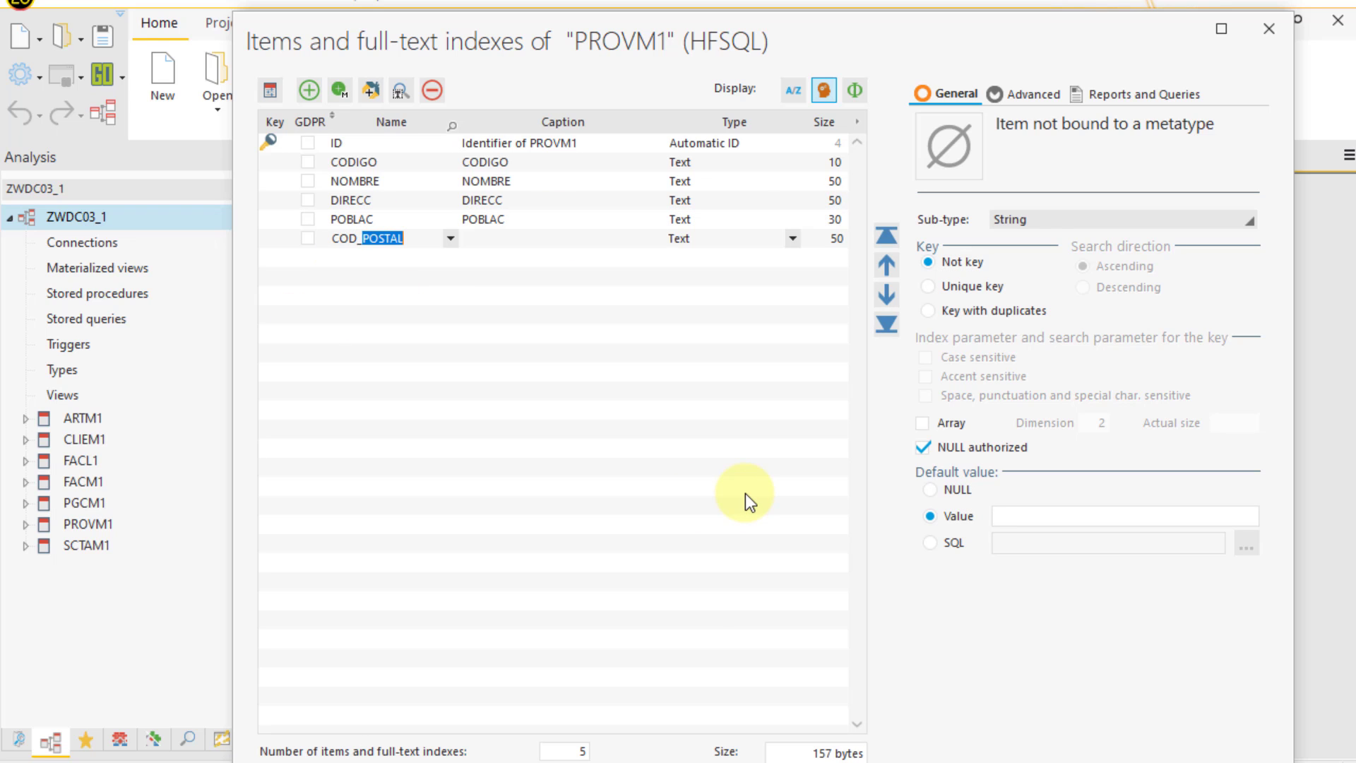
type("TAL")
key("Tab")
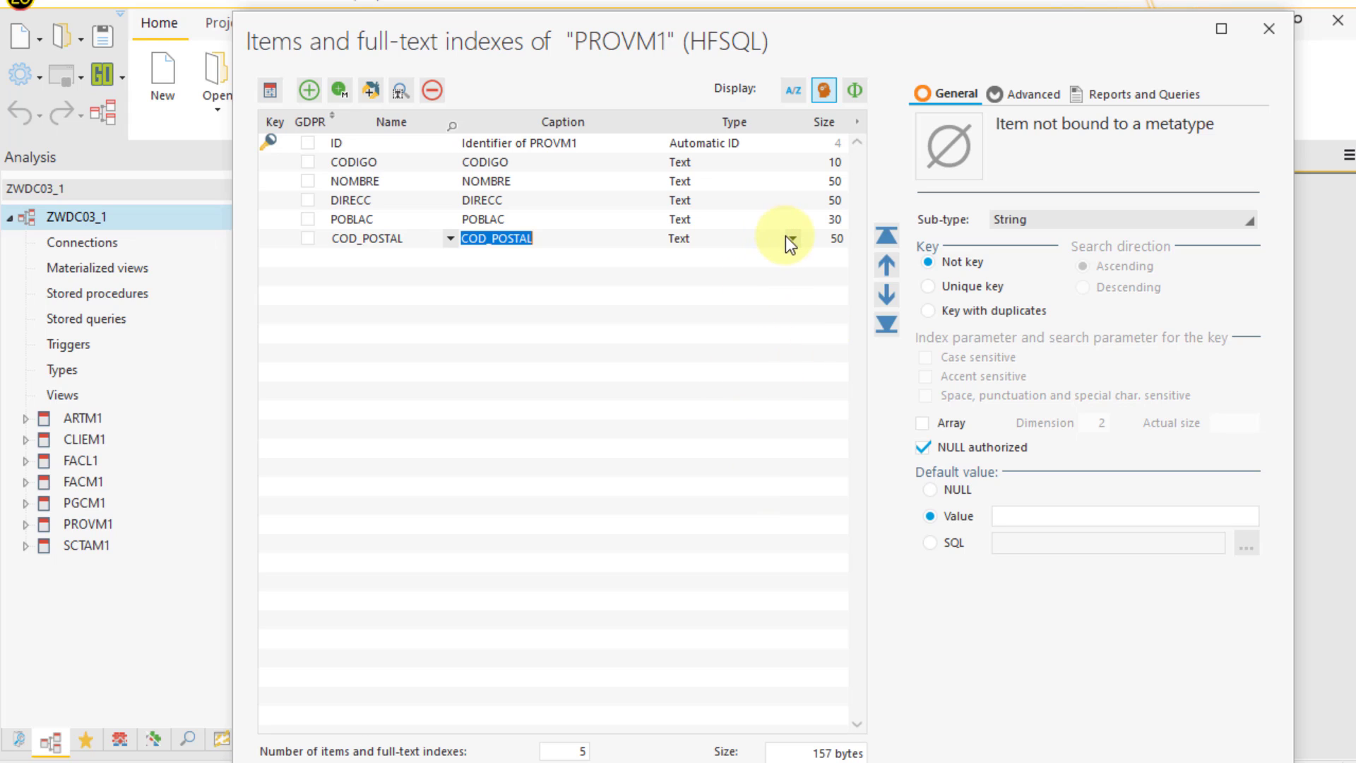
left_click(850, 240)
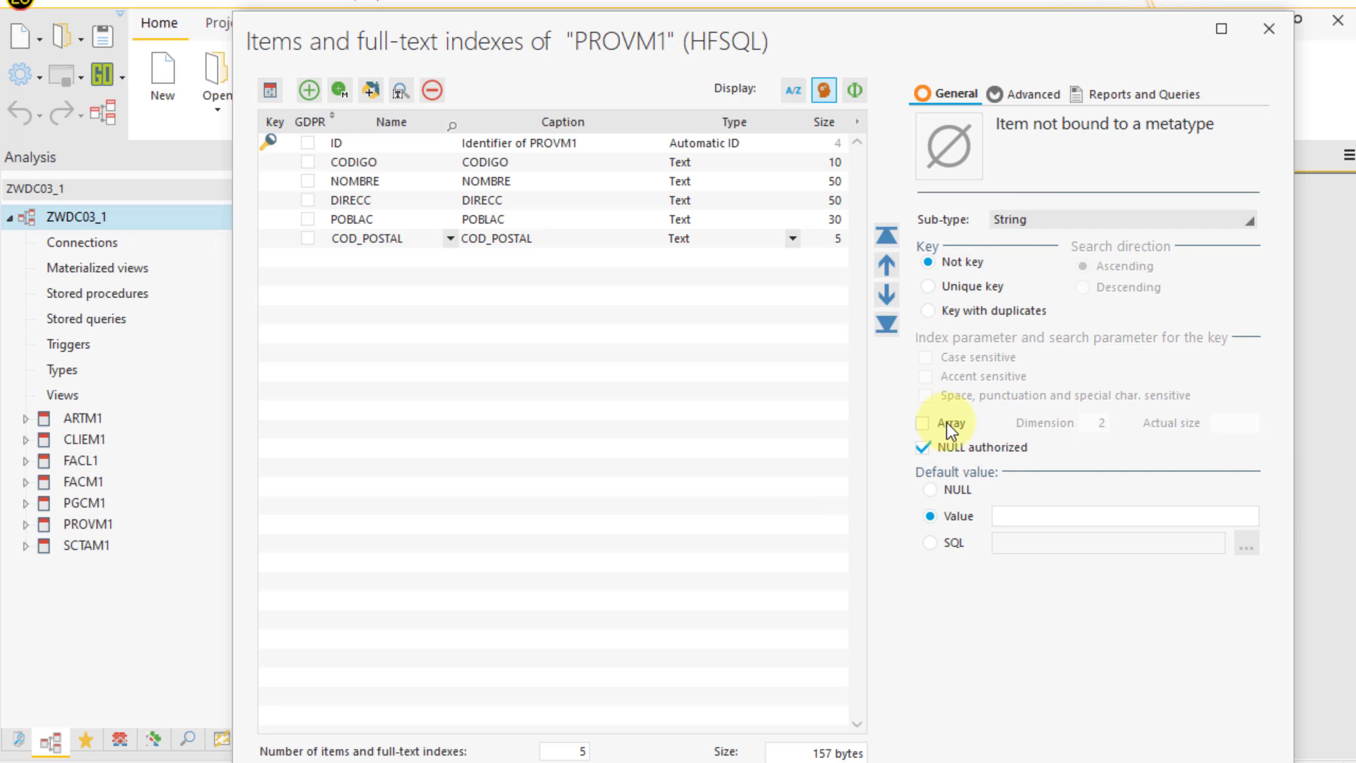
Step: Add a text item named PROVIN with size 30 below COD_POSTAL
left_click(365, 262)
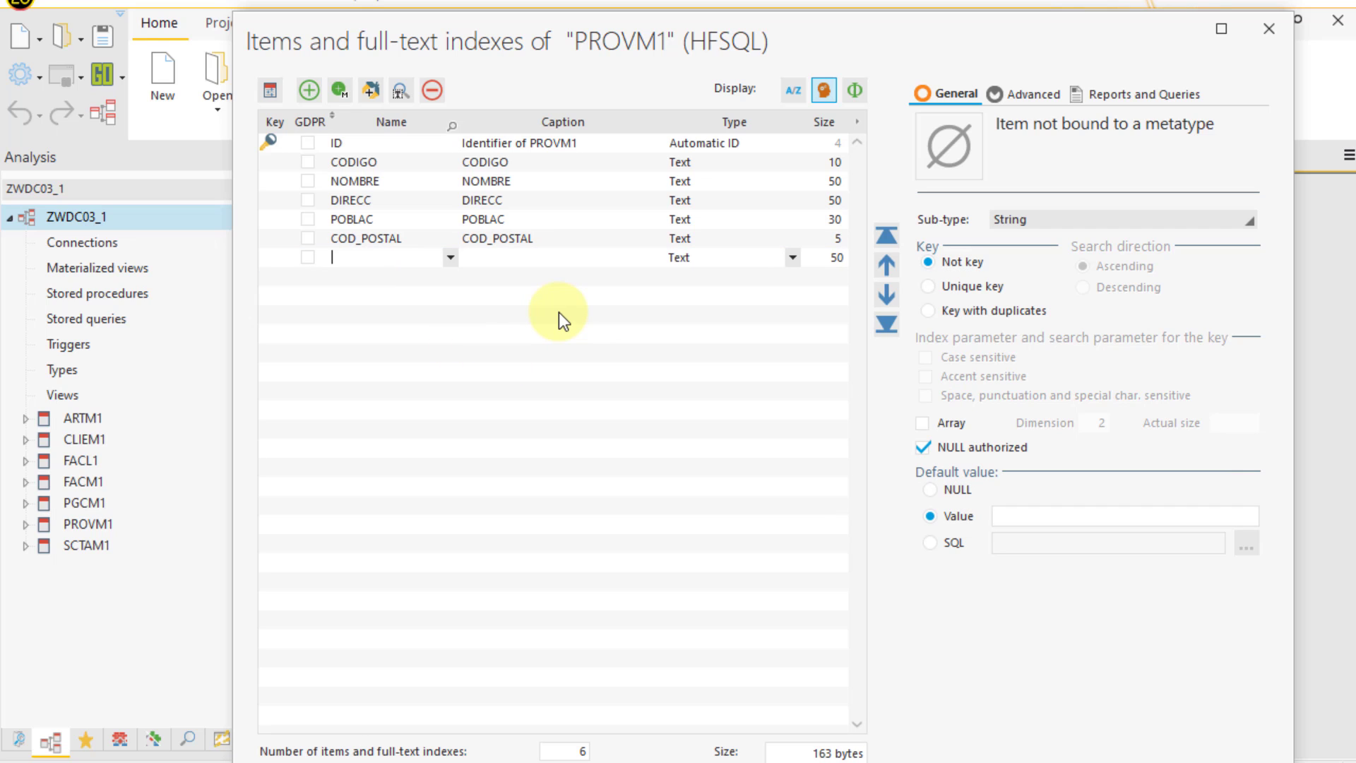
type("PROVIN")
key("Tab")
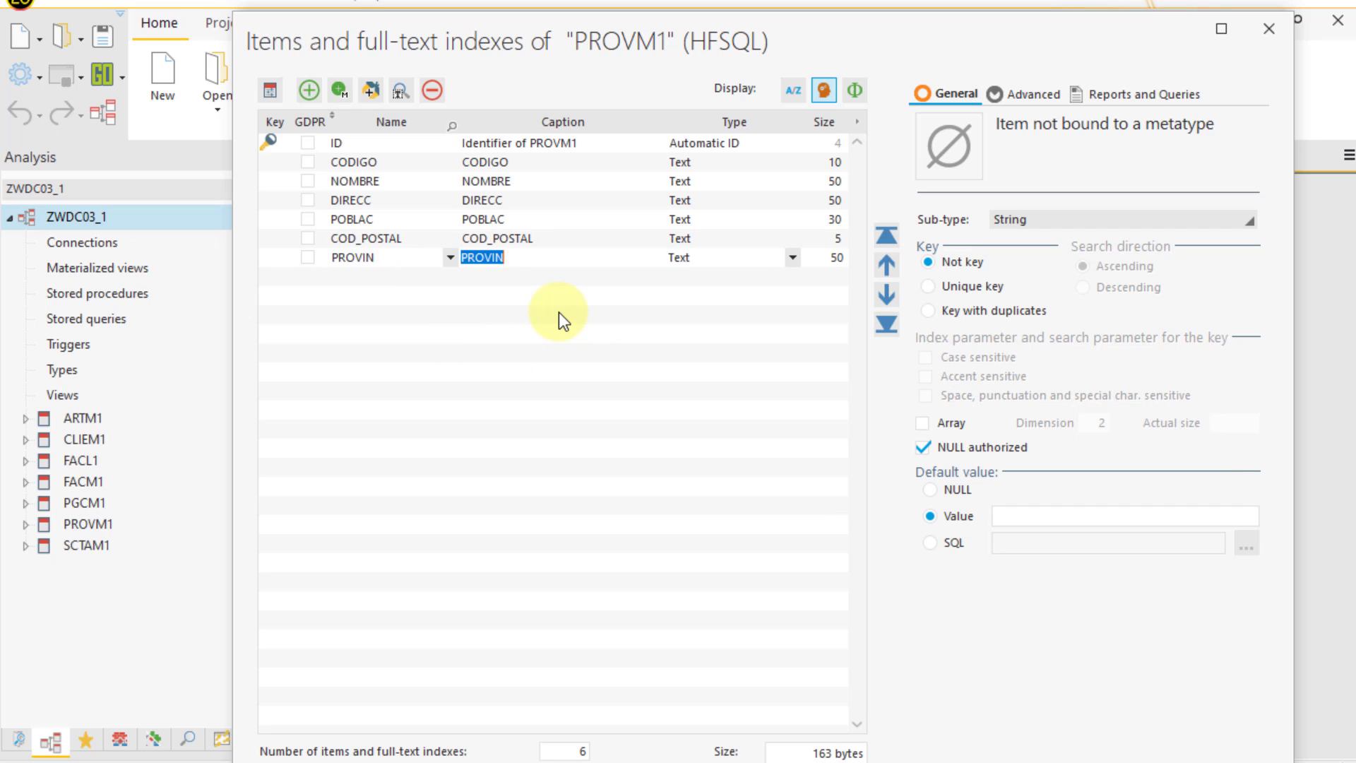
left_click(835, 257)
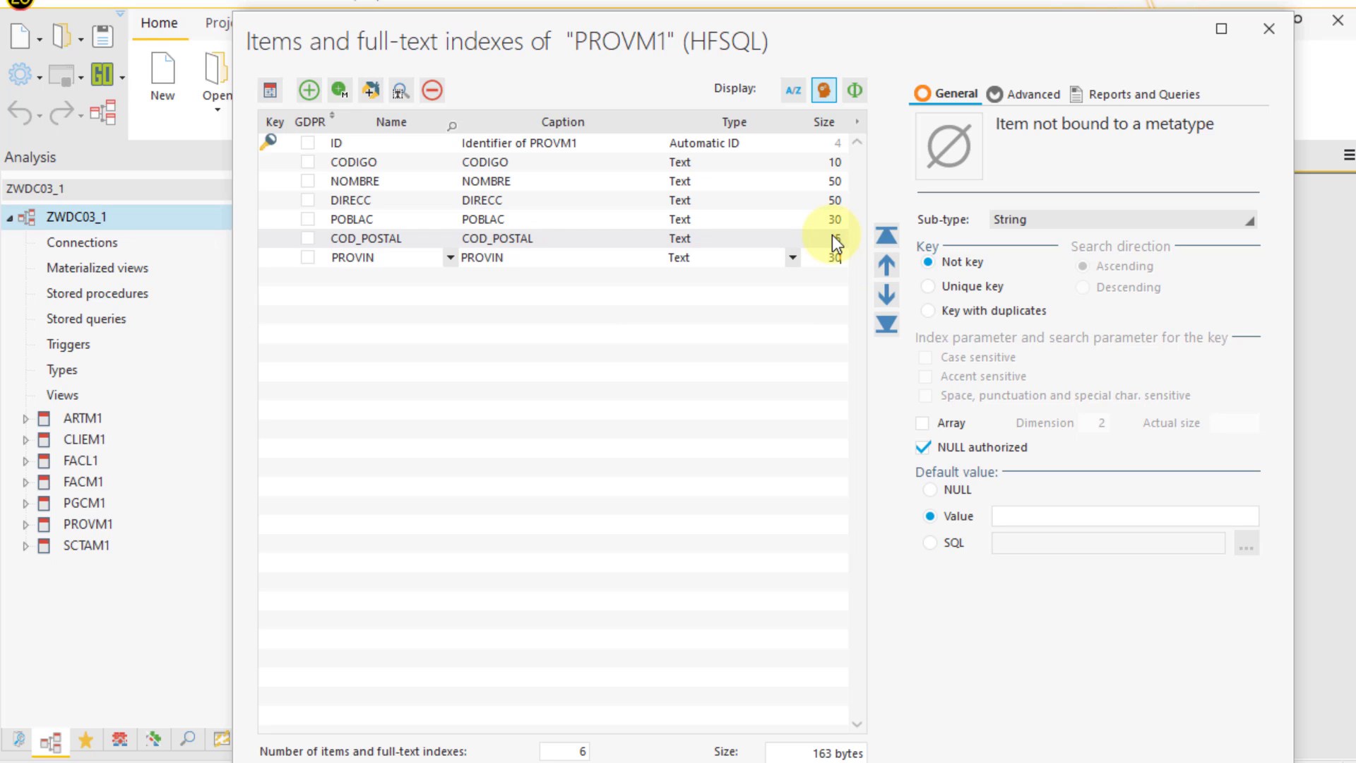
Step: Add an item named TS_CREAC below PROVIN and set its type to Timestamp
left_click(397, 276)
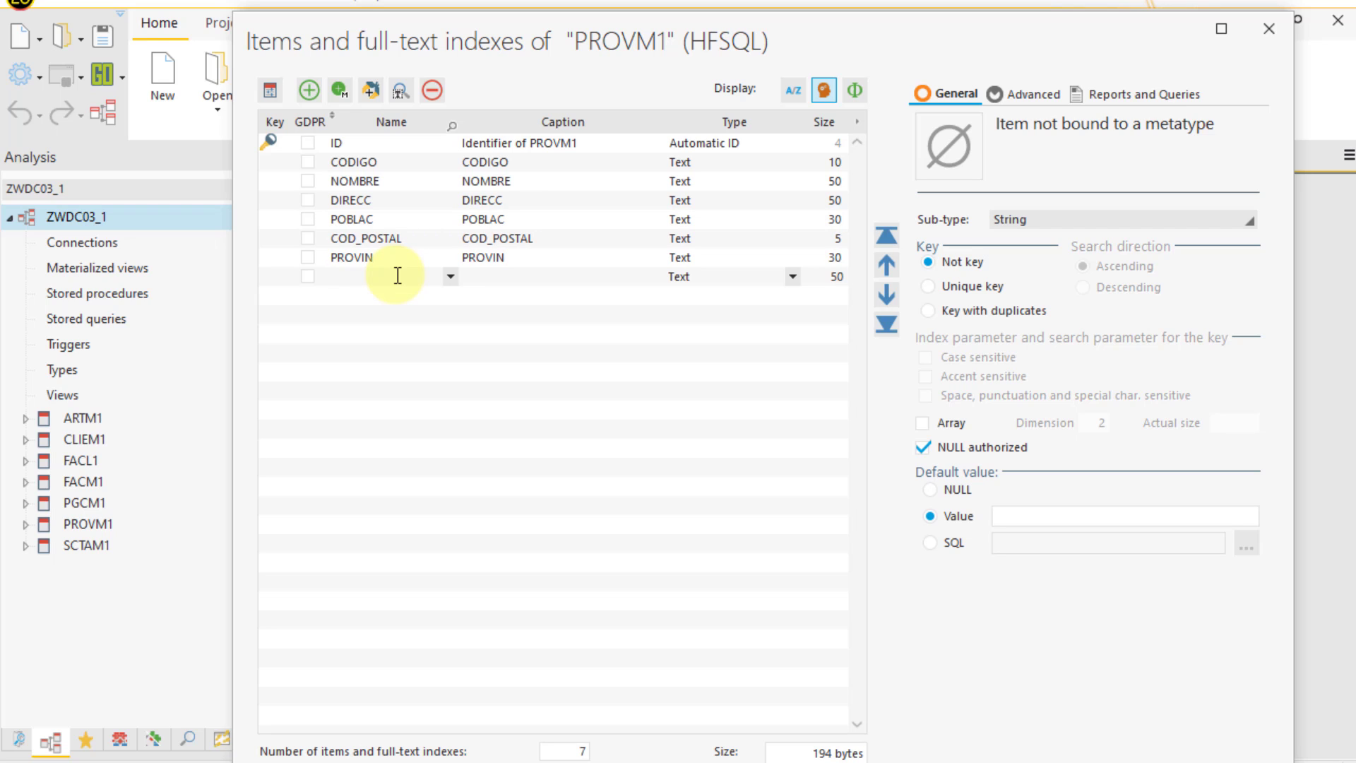
type("TS_CREAC")
key("Tab")
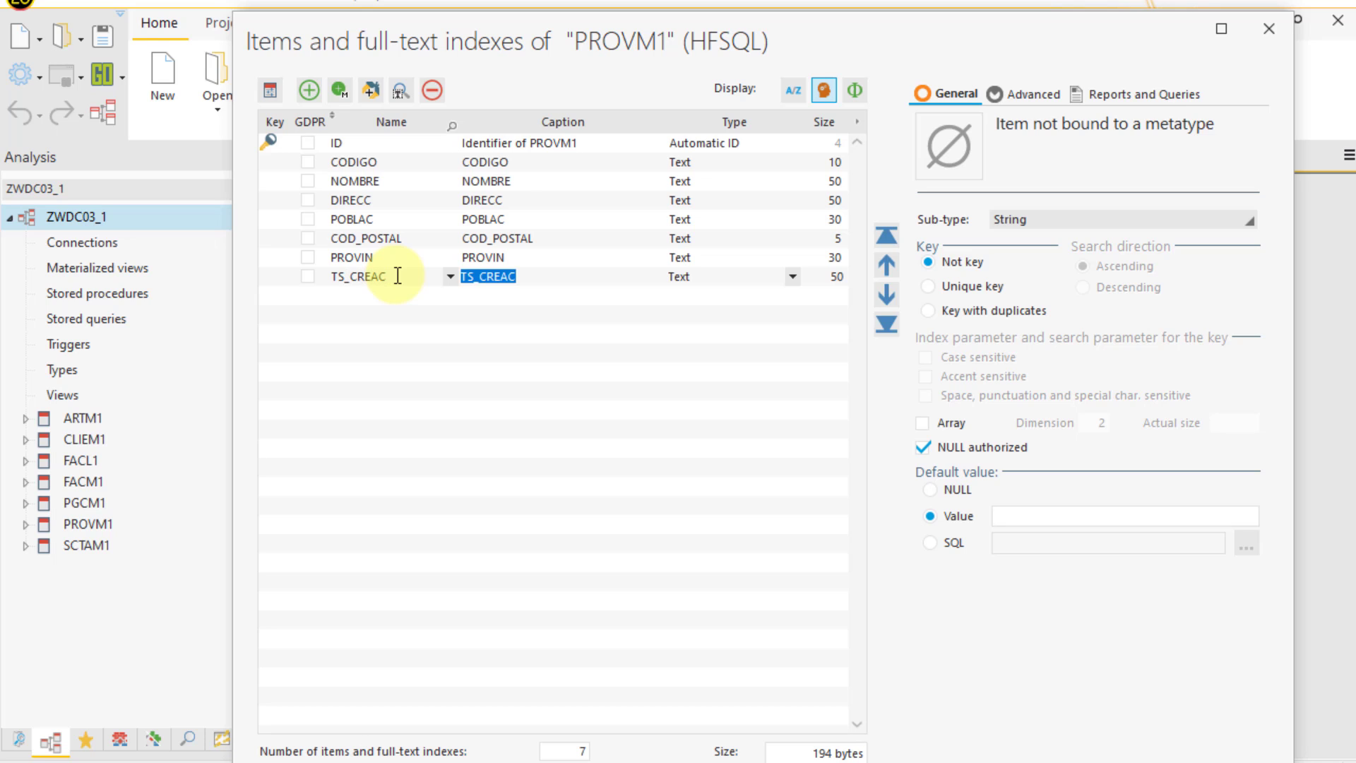
left_click(793, 276)
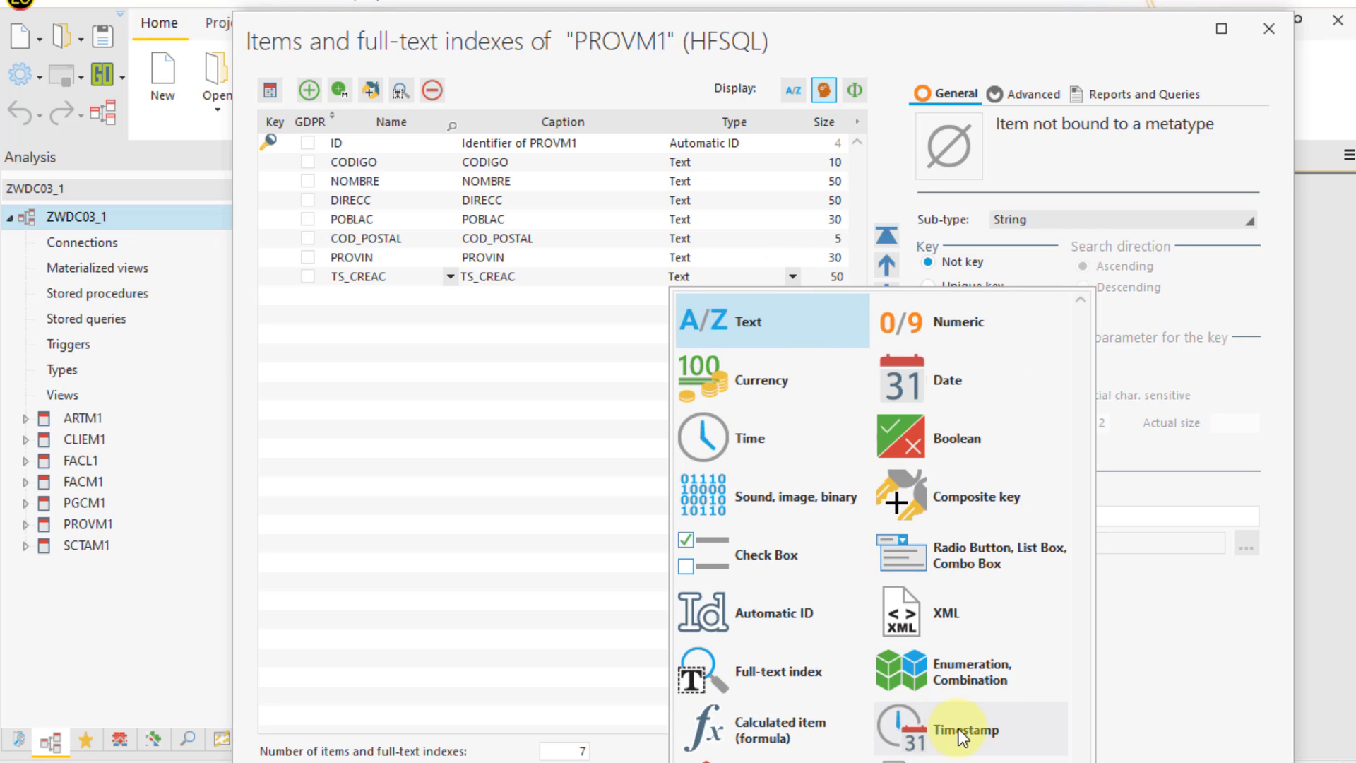
left_click(909, 739)
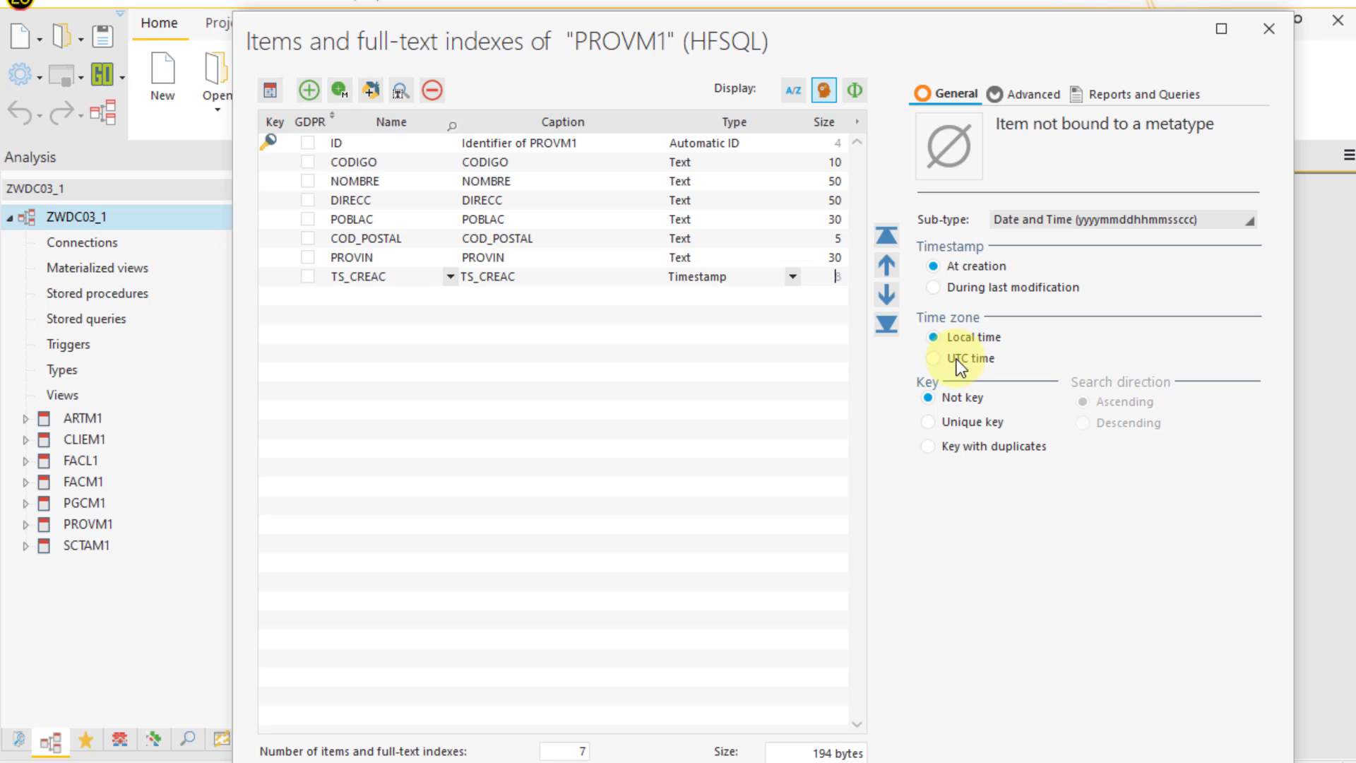
Step: Add a Timestamp item named TS_MODIF below TS_CREAC and have it recorded during last modification
left_click(351, 300)
type("TS")
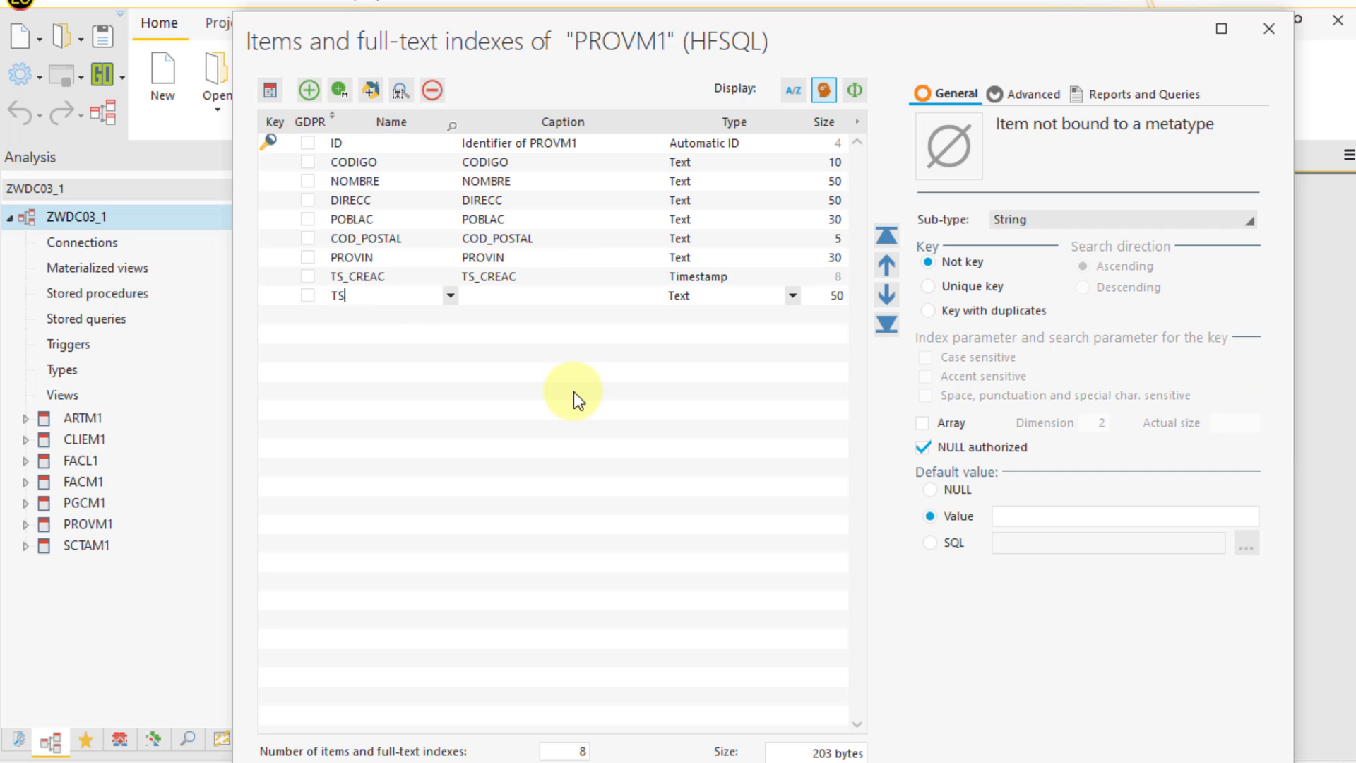
type("_MODIF")
key("Tab")
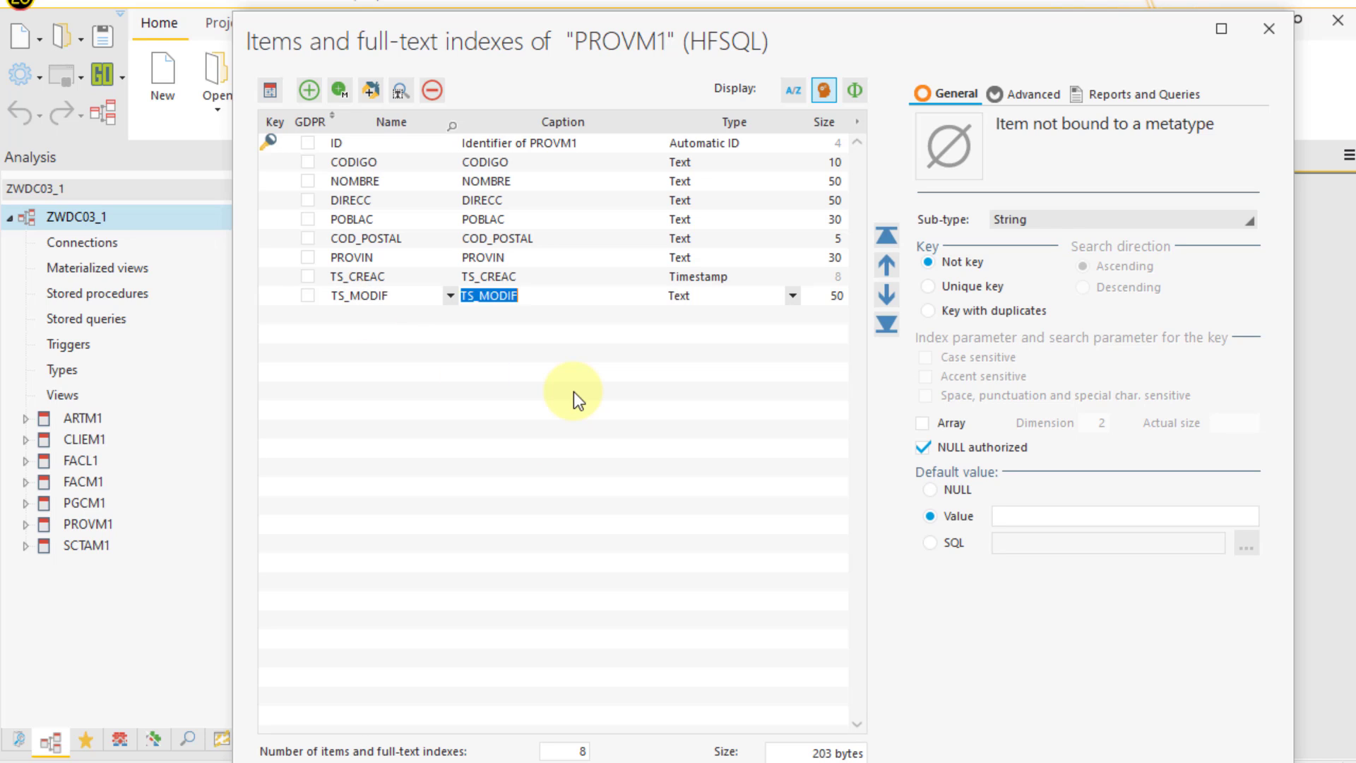
key("Tab")
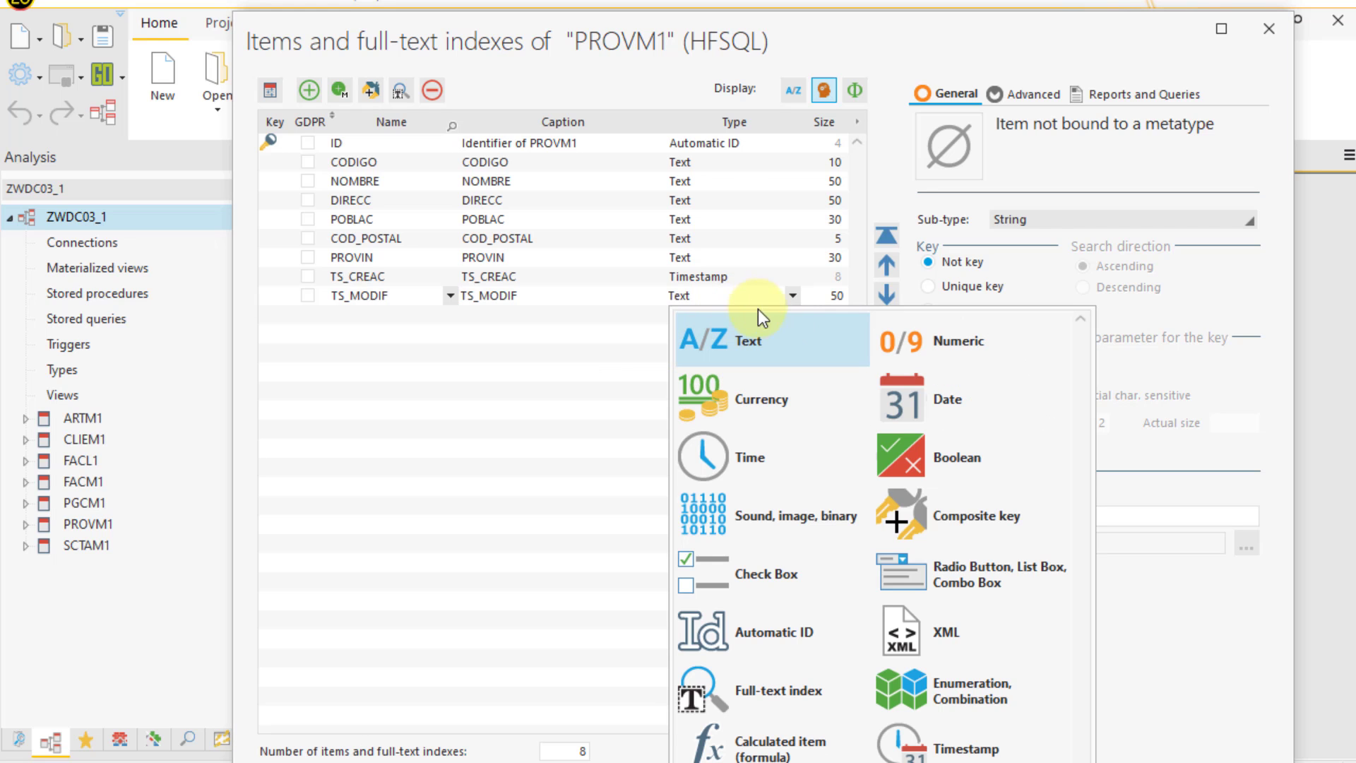
left_click(966, 743)
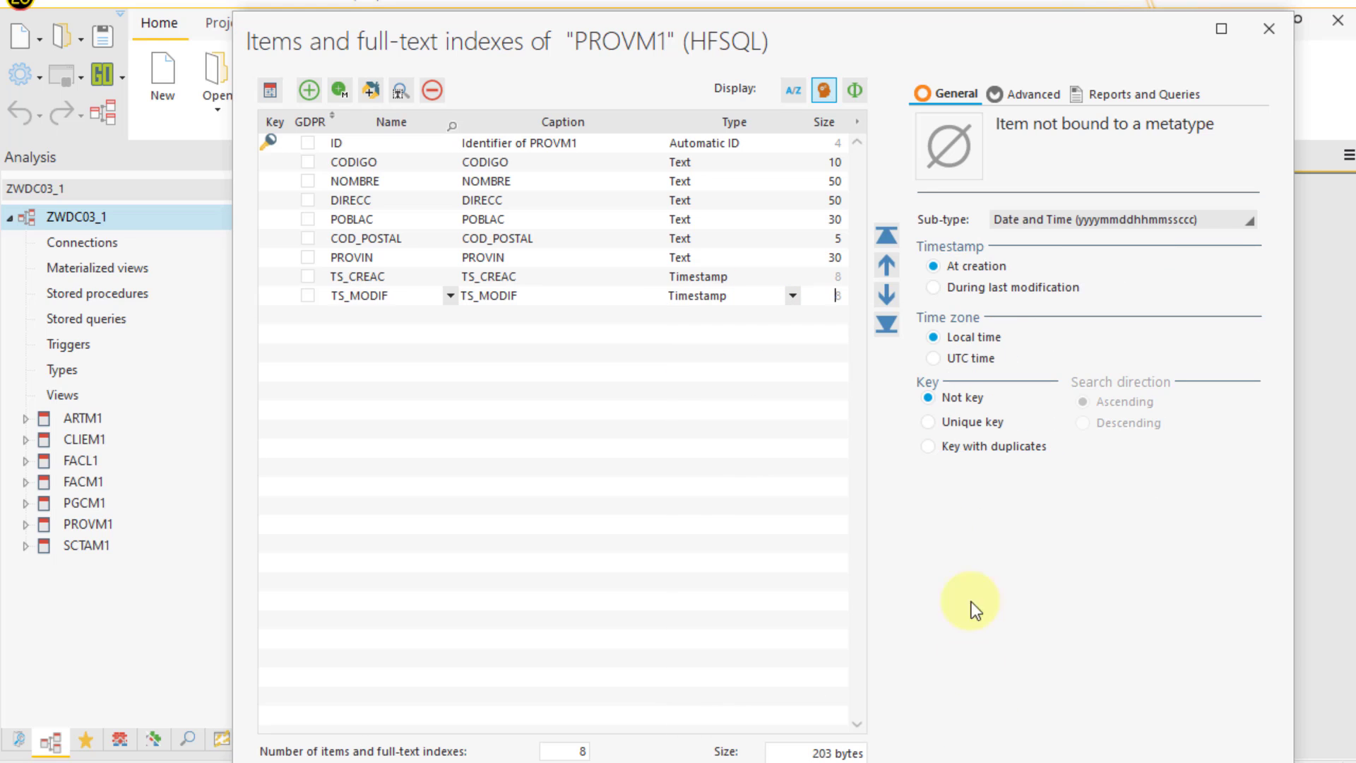
left_click(941, 290)
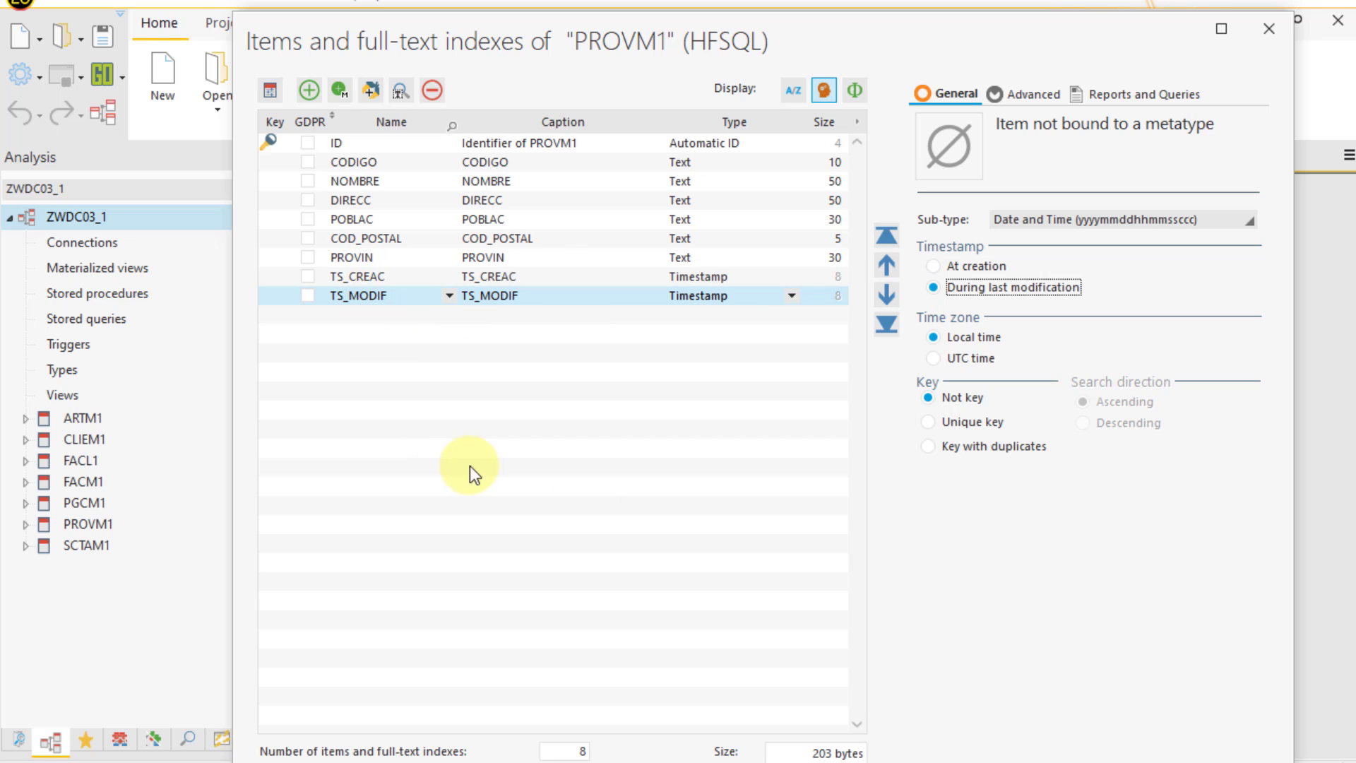
Step: Accept the PROVM1 item definitions and move the PROVM1 file directly below SCTAM1 in the analysis diagram
key("Return")
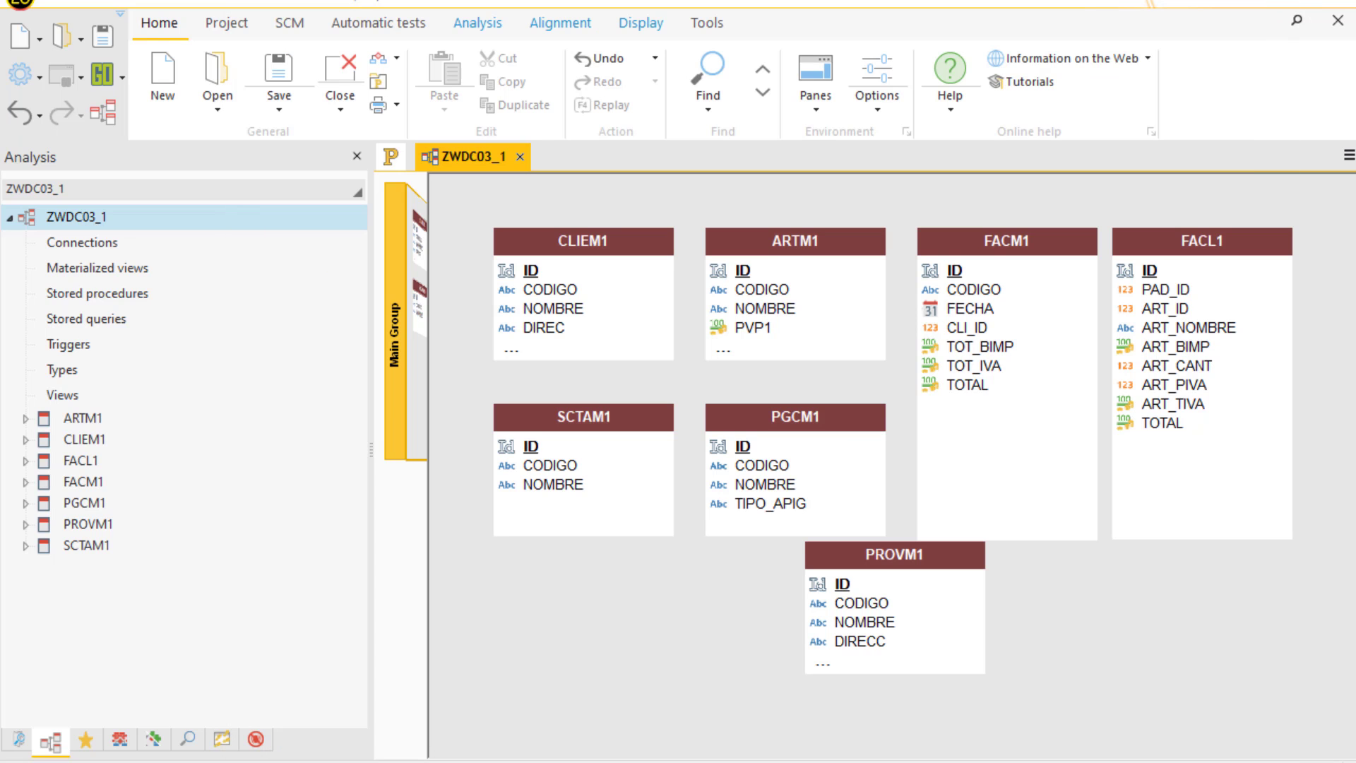
left_click_drag(893, 548, 584, 558)
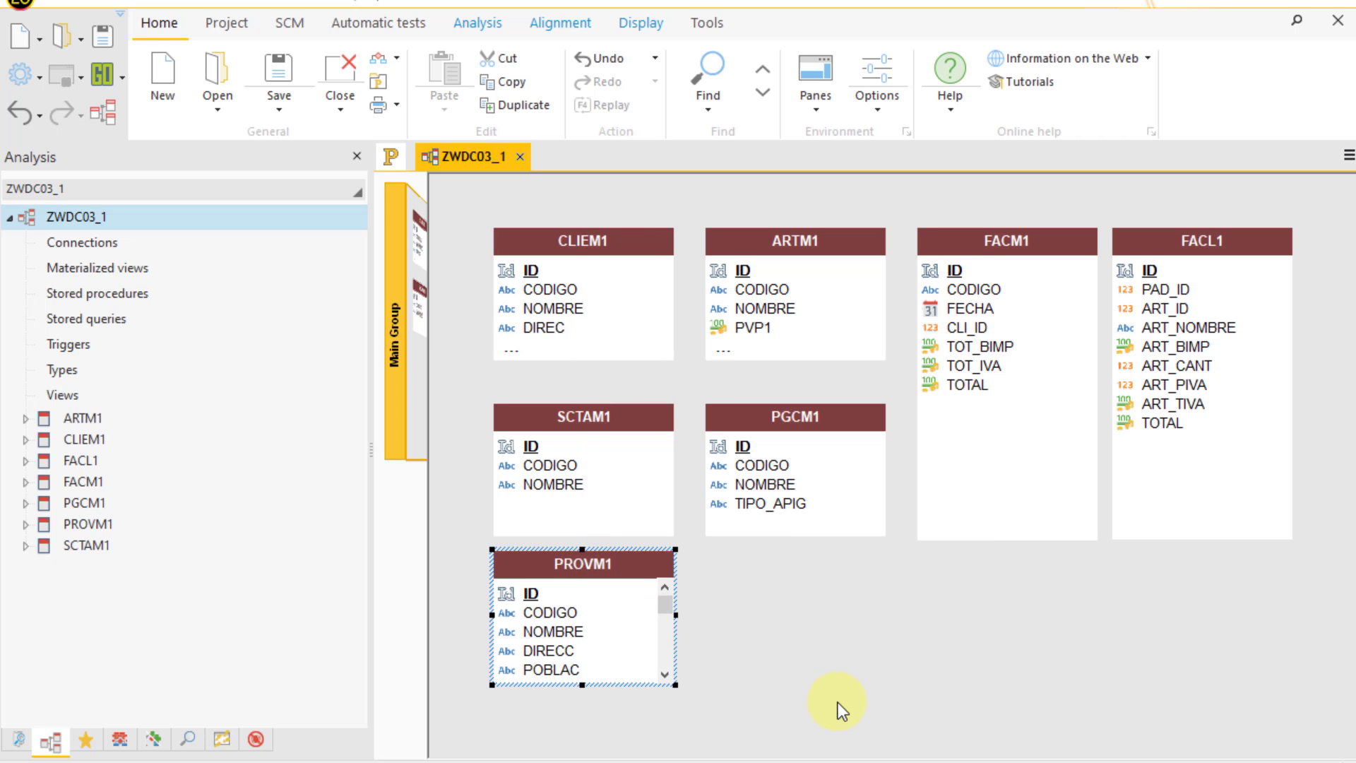